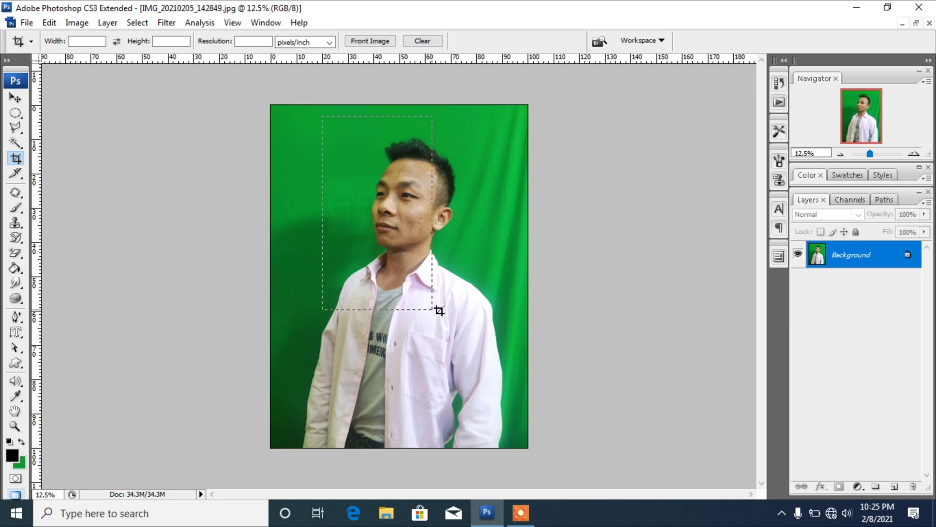
Step: Crop the portrait photo to the man's head and shoulders, trimming most of the torso and surrounding green backdrop
{"action": "left_click_drag", "start_coordinate": [494, 309], "coordinate": [491, 313]}
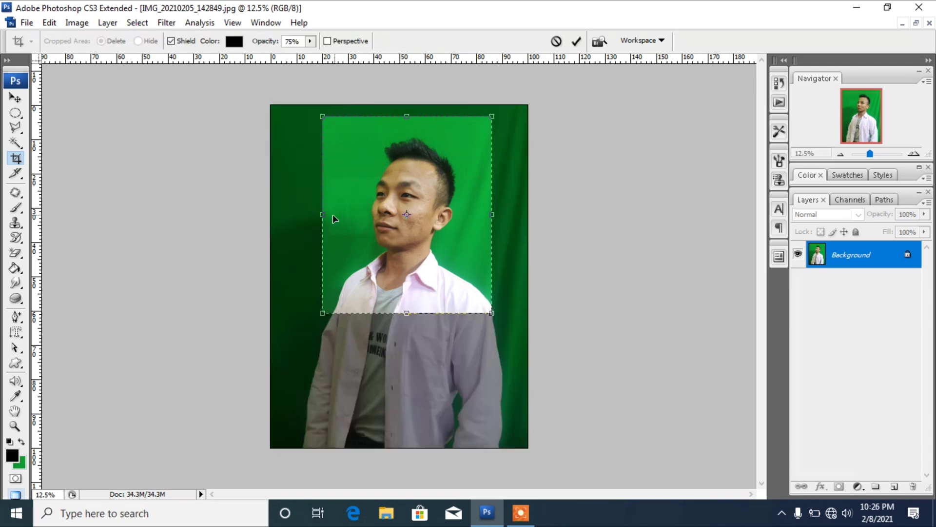
{"action": "left_click_drag", "start_coordinate": [340, 220], "coordinate": [340, 221]}
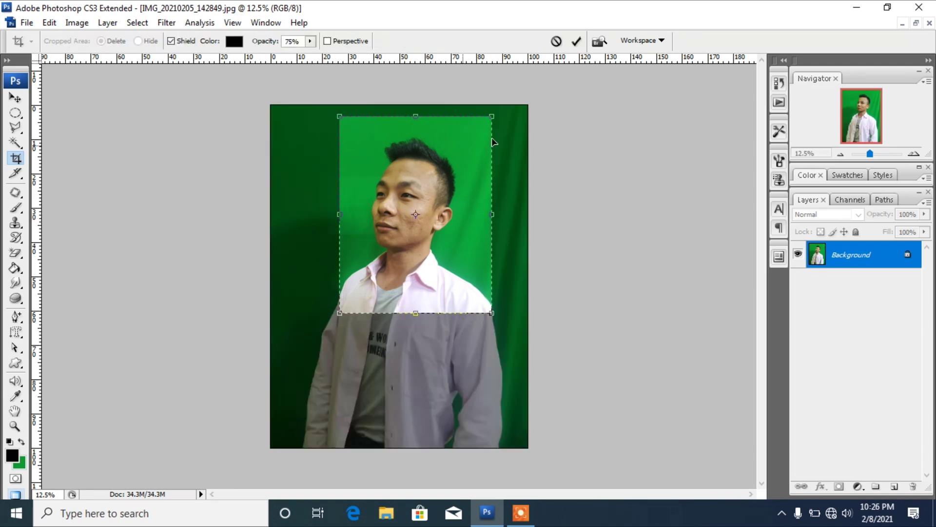
{"action": "left_click", "coordinate": [580, 40]}
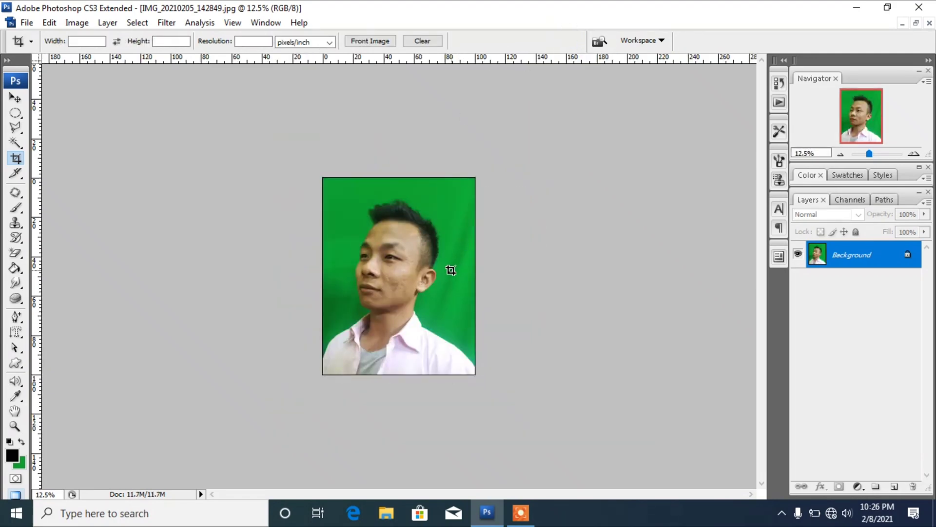
Step: Choose the Background Eraser tool and accept green 0c9730 as the background colour
{"action": "key", "text": "ctrl+plus"}
{"action": "key", "text": "ctrl+plus"}
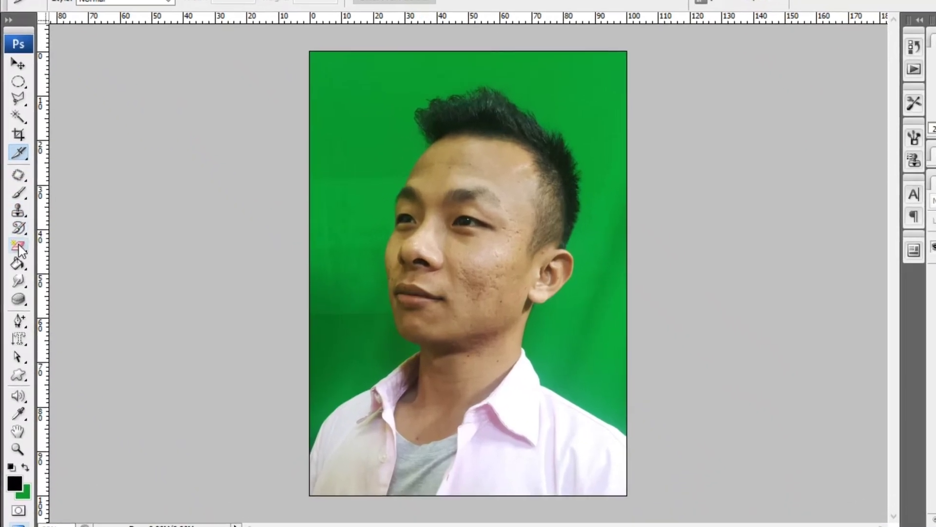
{"action": "left_click", "coordinate": [18, 240]}
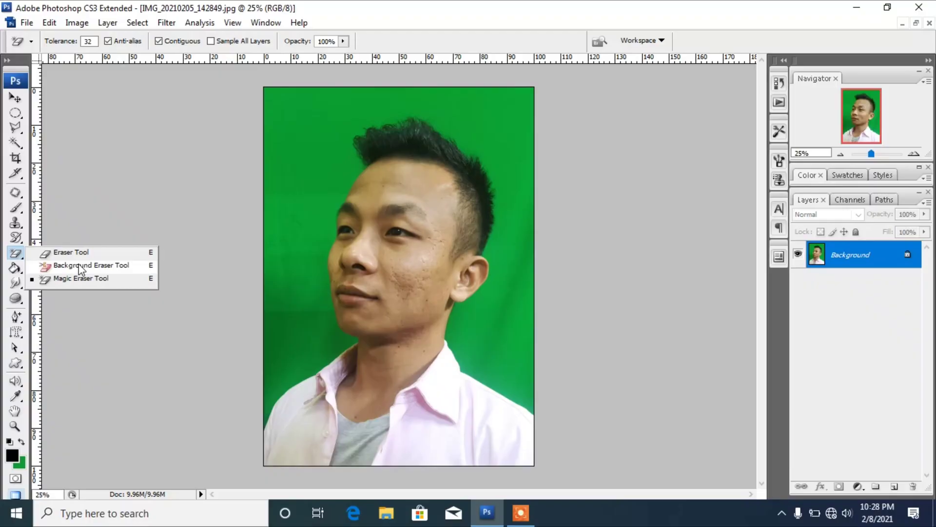
{"action": "left_click", "coordinate": [80, 266]}
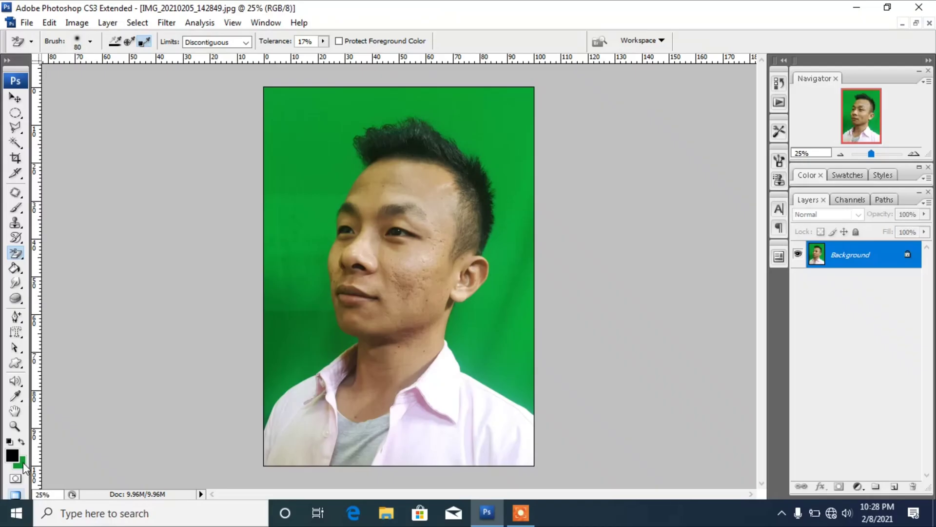
{"action": "left_click", "coordinate": [19, 461]}
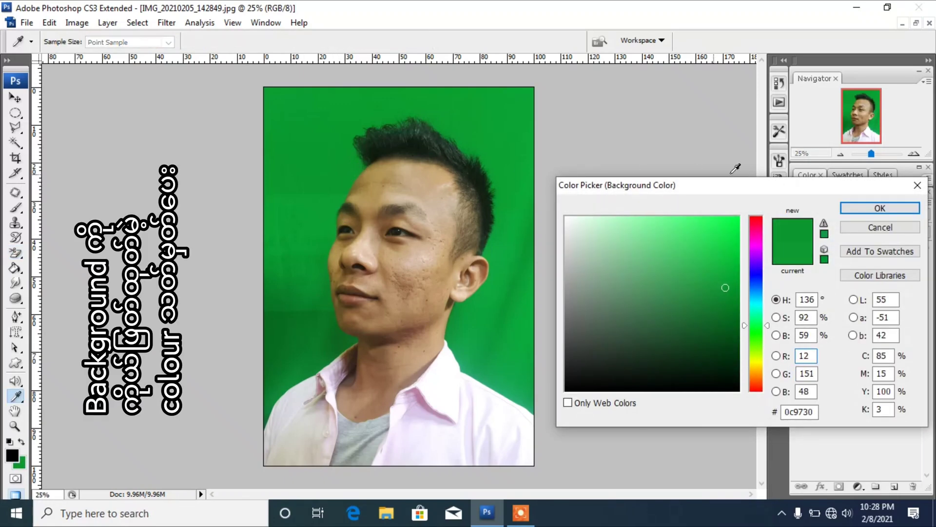
{"action": "left_click", "coordinate": [880, 208]}
Step: Erase the green backdrop closely around the man's face, hair, neck and shoulders with the Background Eraser
{"action": "key", "text": "ctrl+plus"}
{"action": "key", "text": "ctrl+plus"}
{"action": "key", "text": "ctrl+plus"}
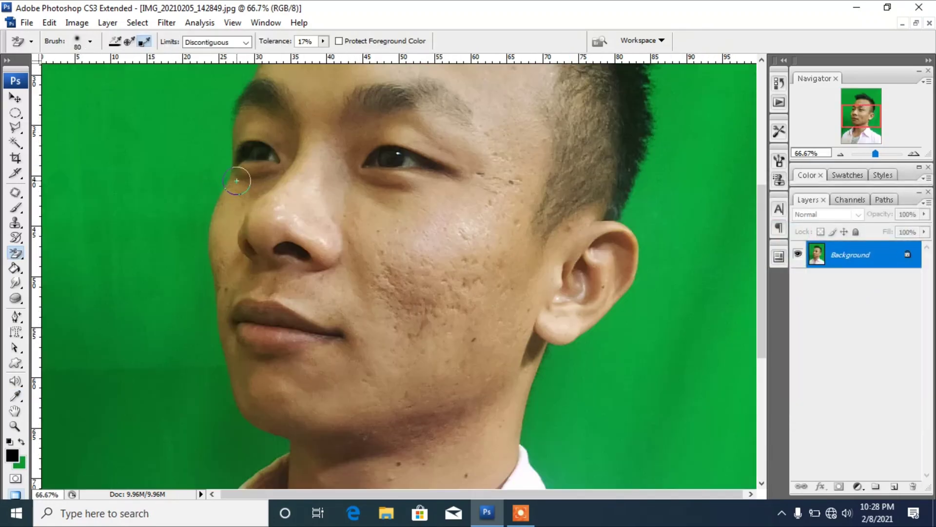
{"action": "mouse_move", "coordinate": [229, 175]}
{"action": "left_mouse_down"}
{"action": "mouse_move", "coordinate": [209, 227]}
{"action": "mouse_move", "coordinate": [204, 278]}
{"action": "left_mouse_up"}
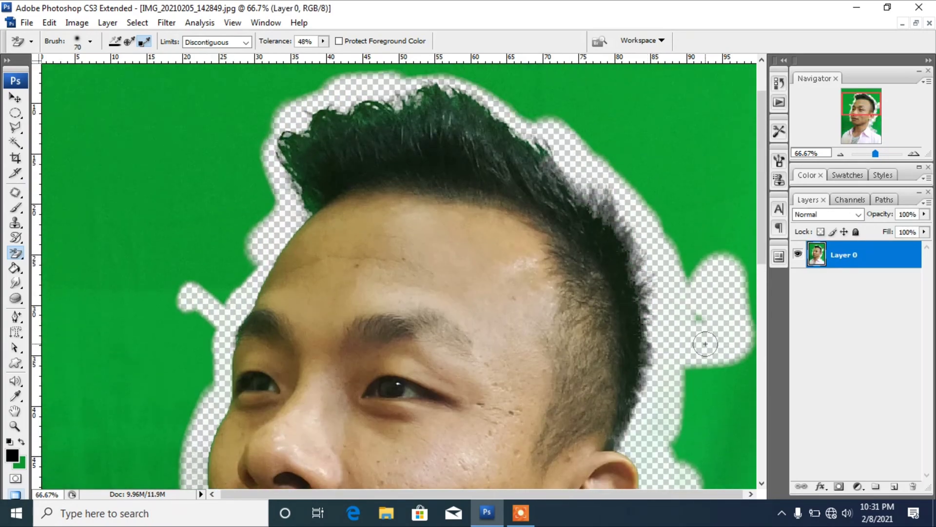
{"action": "scroll", "coordinate": [705, 344], "scroll_direction": "up", "scroll_amount": 3}
{"action": "mouse_move", "coordinate": [546, 210]}
{"action": "left_mouse_down"}
{"action": "mouse_move", "coordinate": [527, 176]}
{"action": "mouse_move", "coordinate": [209, 80]}
{"action": "mouse_move", "coordinate": [352, 224]}
{"action": "left_mouse_up"}
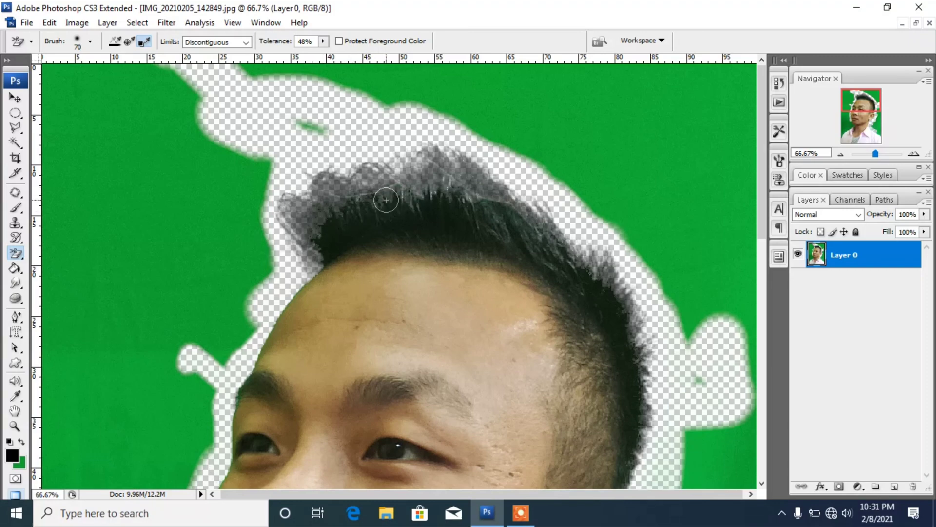
{"action": "left_click_drag", "start_coordinate": [387, 200], "coordinate": [536, 202]}
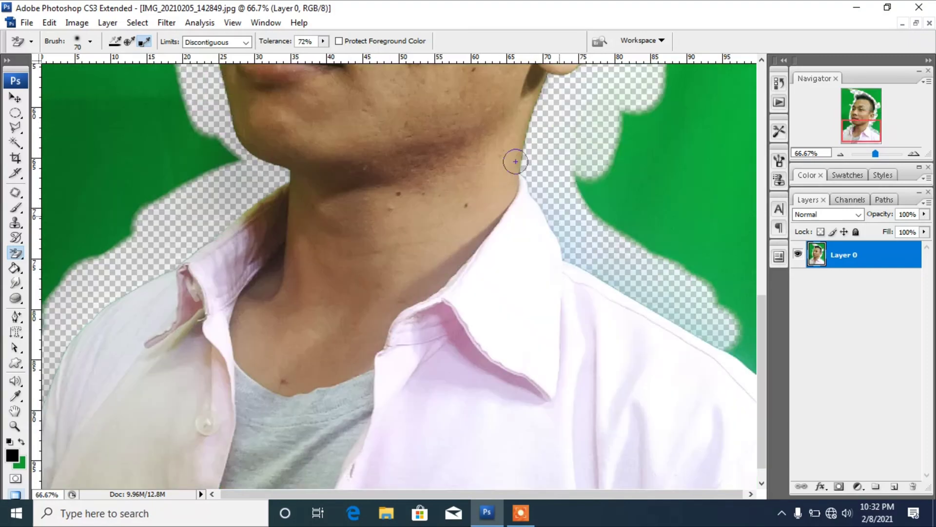
{"action": "left_click_drag", "start_coordinate": [702, 329], "coordinate": [740, 368]}
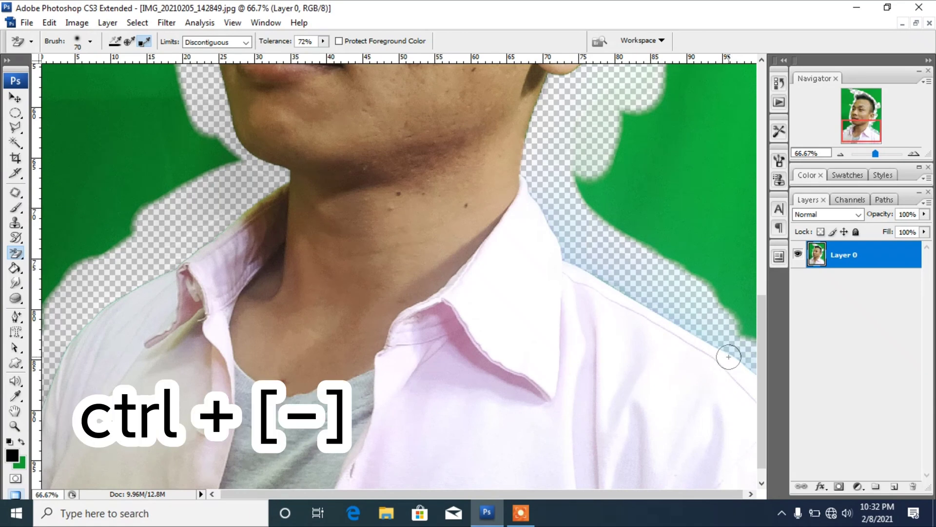
Step: Erase the wider green areas beside the ear and above both shoulders at 85% tolerance, using brush sizes 300 and 150
{"action": "key", "text": "ctrl+minus"}
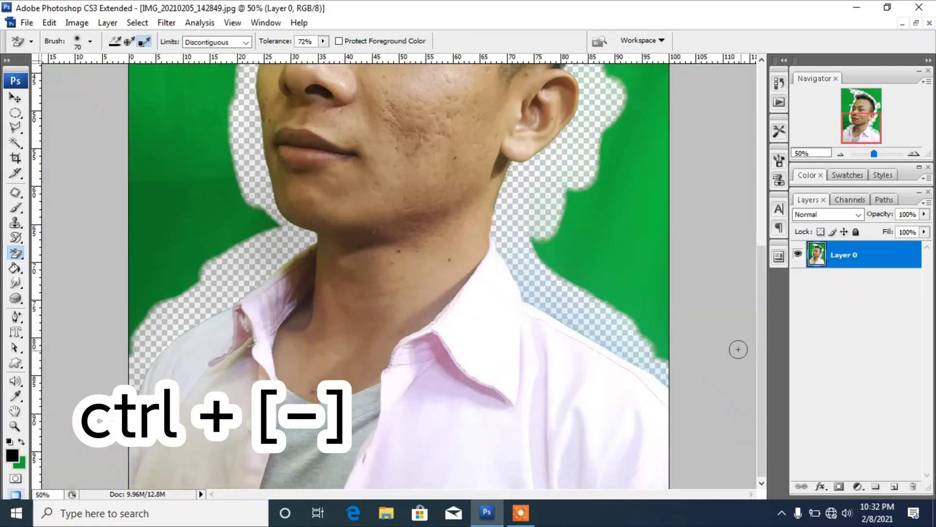
{"action": "key", "text": "ctrl+minus"}
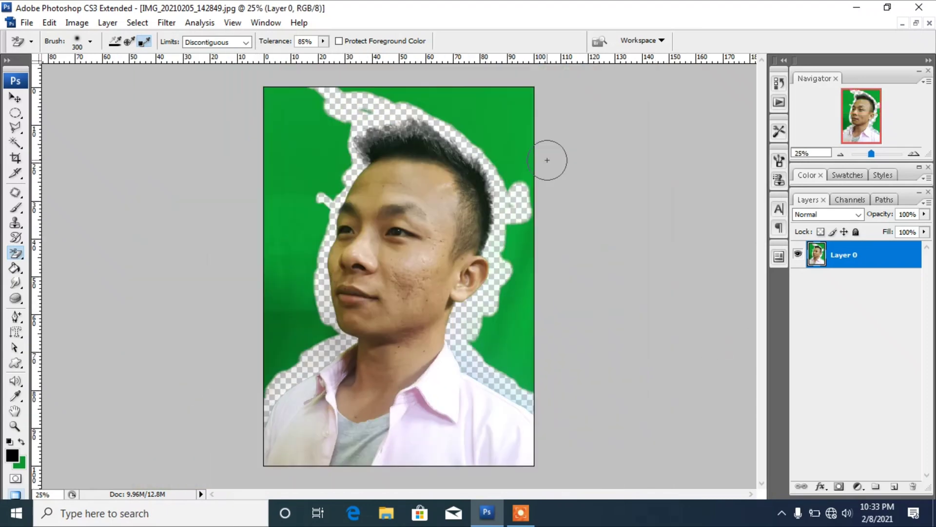
{"action": "mouse_move", "coordinate": [548, 159]}
{"action": "left_mouse_down"}
{"action": "mouse_move", "coordinate": [517, 338]}
{"action": "mouse_move", "coordinate": [533, 324]}
{"action": "left_mouse_up"}
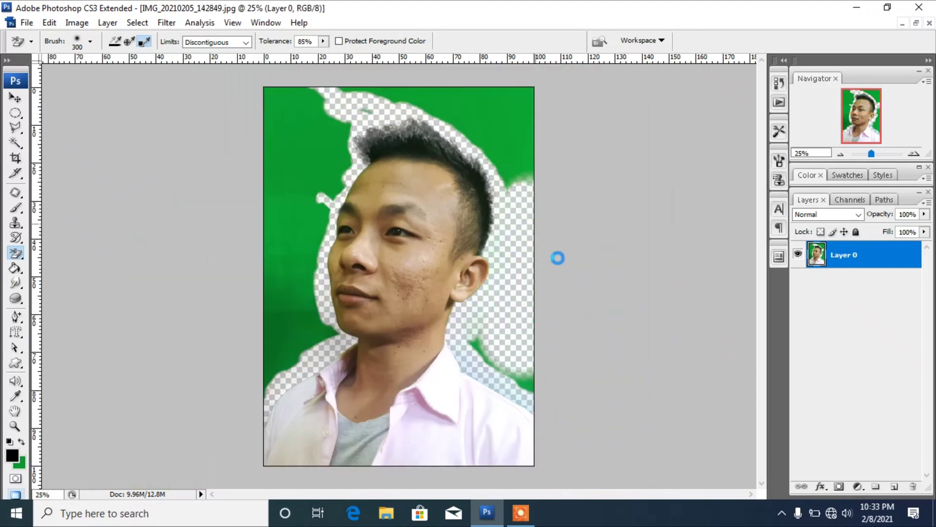
{"action": "mouse_move", "coordinate": [557, 258]}
{"action": "left_mouse_down"}
{"action": "mouse_move", "coordinate": [510, 343]}
{"action": "mouse_move", "coordinate": [481, 344]}
{"action": "left_mouse_up"}
{"action": "key", "text": "bracketleft"}
{"action": "key", "text": "bracketleft"}
{"action": "key", "text": "bracketleft"}
{"action": "key", "text": "bracketleft"}
{"action": "mouse_move", "coordinate": [315, 322]}
{"action": "left_mouse_down"}
{"action": "mouse_move", "coordinate": [306, 346]}
{"action": "mouse_move", "coordinate": [278, 359]}
{"action": "mouse_move", "coordinate": [284, 386]}
{"action": "left_mouse_up"}
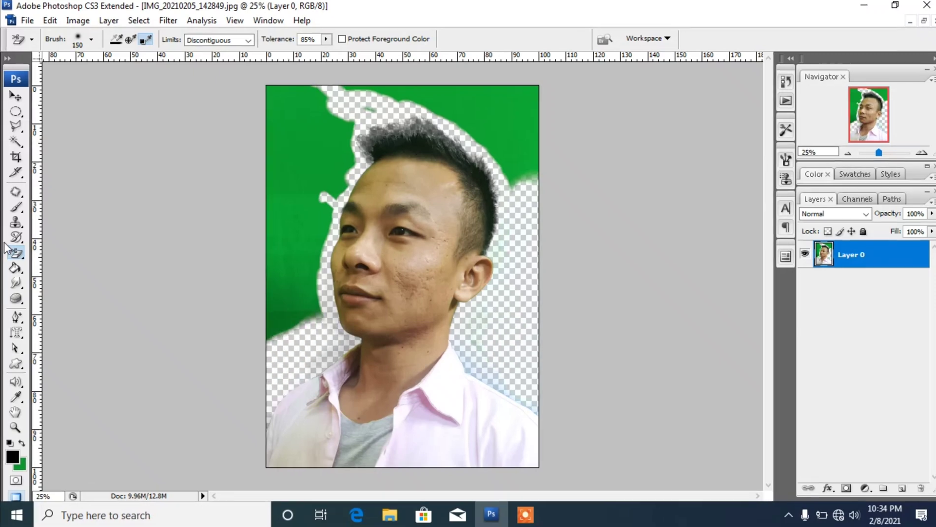
Step: Remove the remaining large green areas beside the face and above the hair using the Magic Eraser at tolerance 32
{"action": "left_click", "coordinate": [16, 252]}
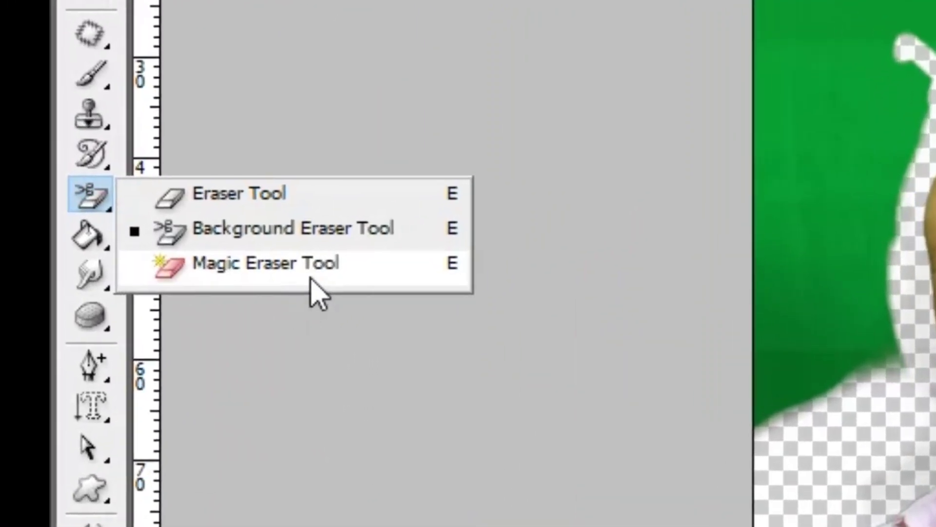
{"action": "left_click", "coordinate": [311, 278]}
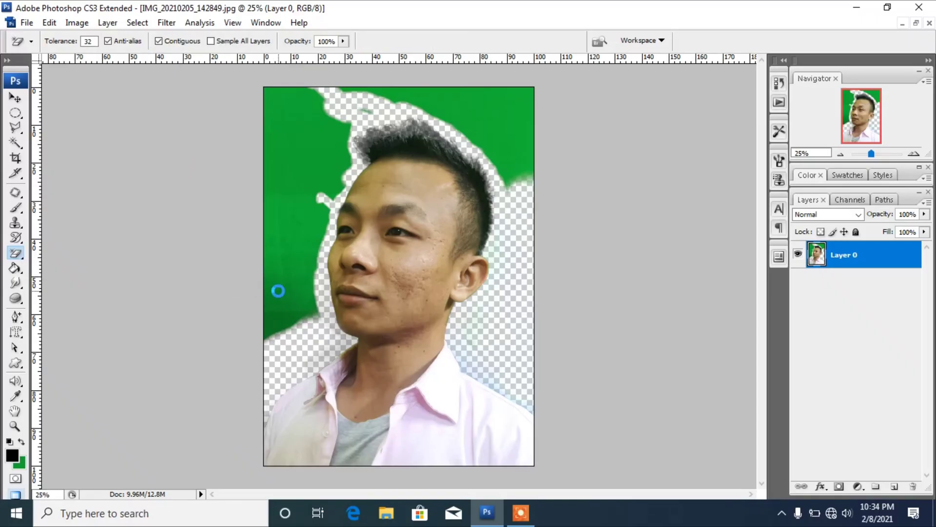
{"action": "left_click", "coordinate": [278, 291]}
{"action": "left_click", "coordinate": [296, 218]}
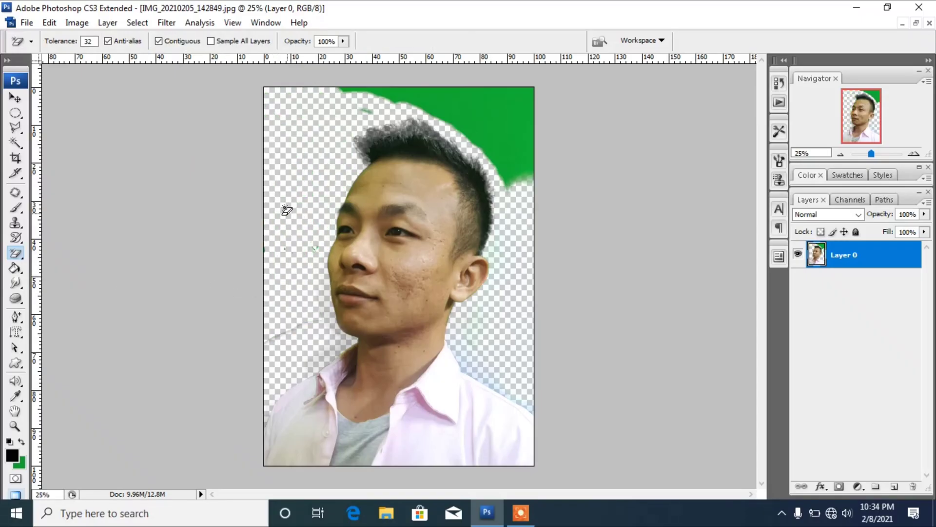
{"action": "left_click", "coordinate": [466, 98]}
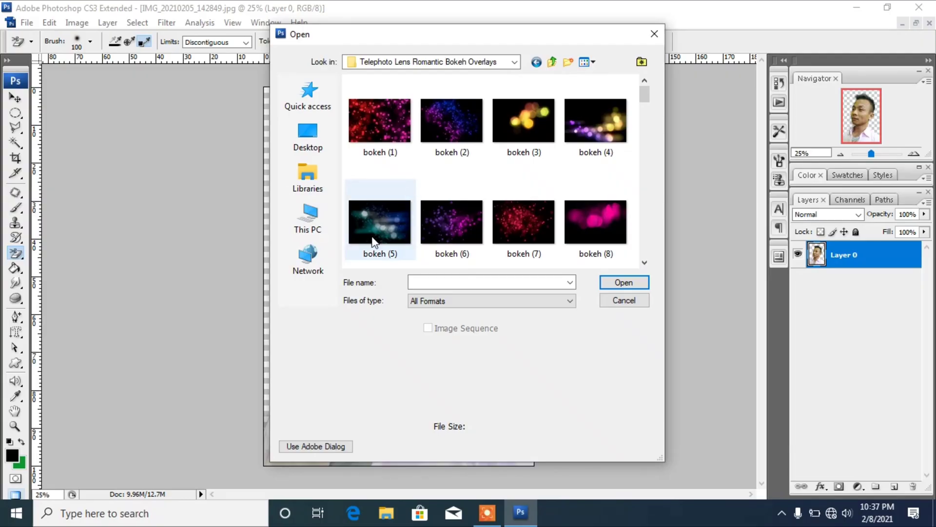
Step: Open the image bokeh (5) from the Telephoto Lens Romantic Bokeh Overlays folder
{"action": "left_click", "coordinate": [379, 212]}
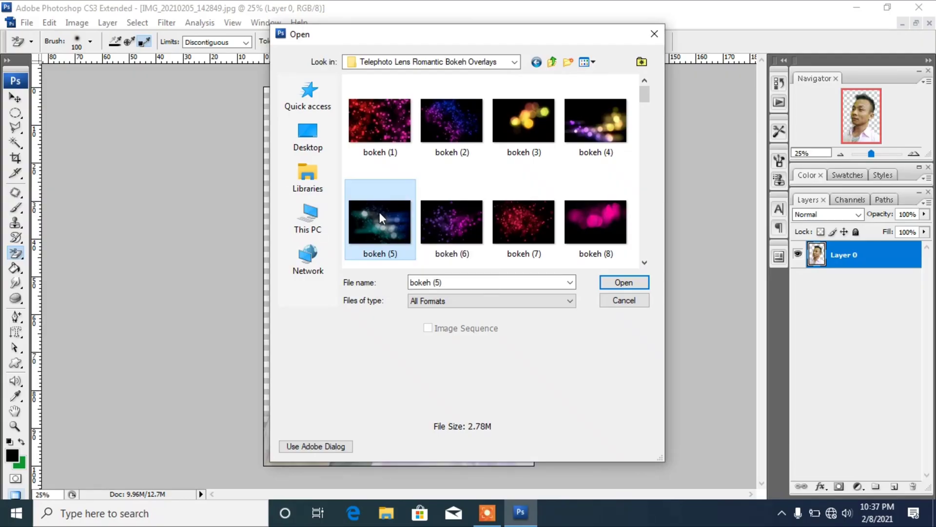
{"action": "double_click", "coordinate": [380, 212]}
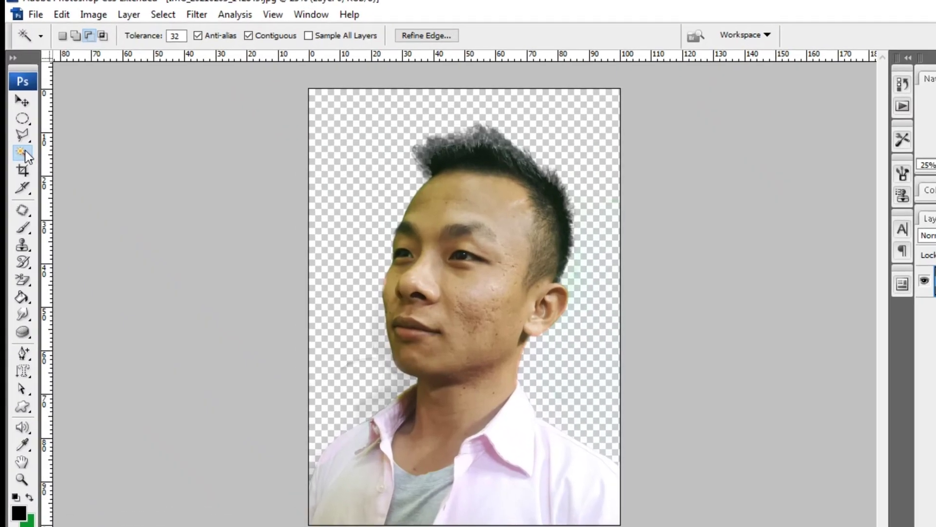
Step: Select the man's hair, face, neck and shirt in the cut-out portrait with the Quick Selection tool
{"action": "right_click", "coordinate": [24, 152]}
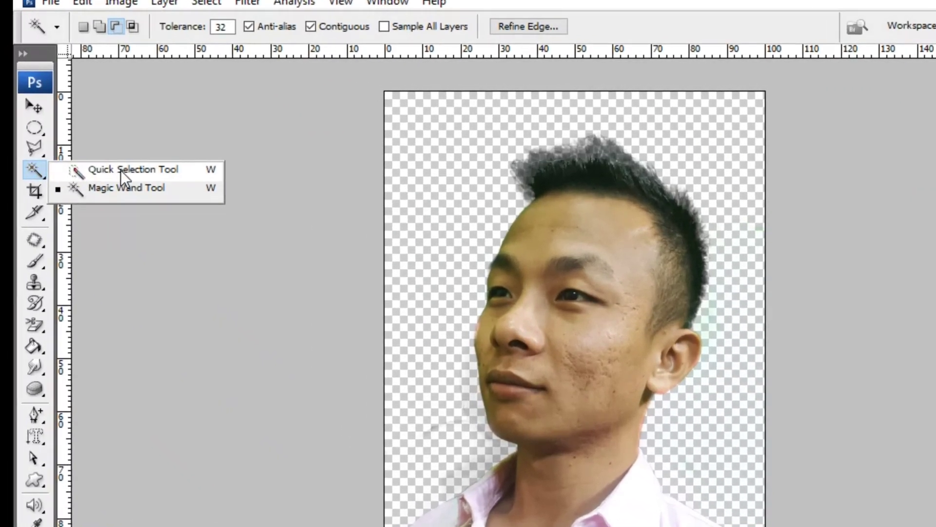
{"action": "left_click", "coordinate": [125, 188]}
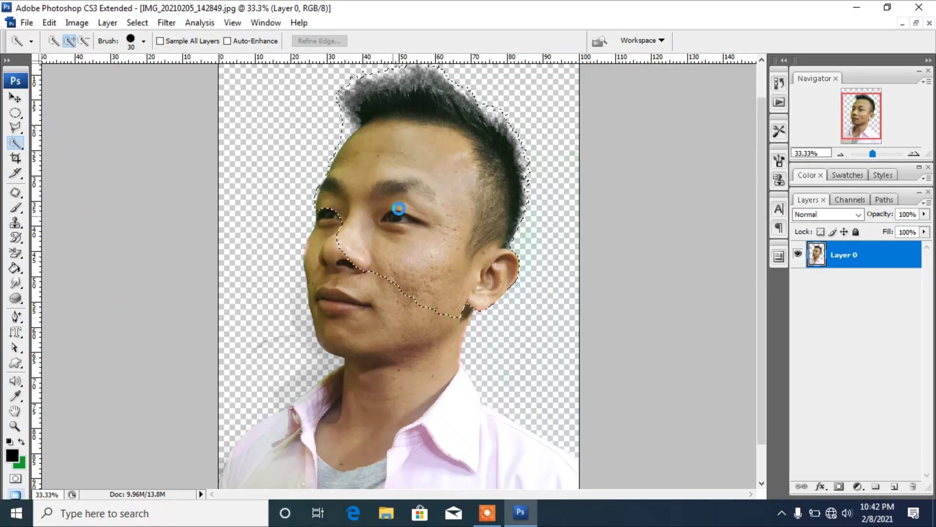
{"action": "mouse_move", "coordinate": [397, 212]}
{"action": "left_mouse_down"}
{"action": "mouse_move", "coordinate": [425, 322]}
{"action": "mouse_move", "coordinate": [436, 444]}
{"action": "left_mouse_up"}
{"action": "scroll", "coordinate": [587, 326], "scroll_direction": "up", "scroll_amount": 2}
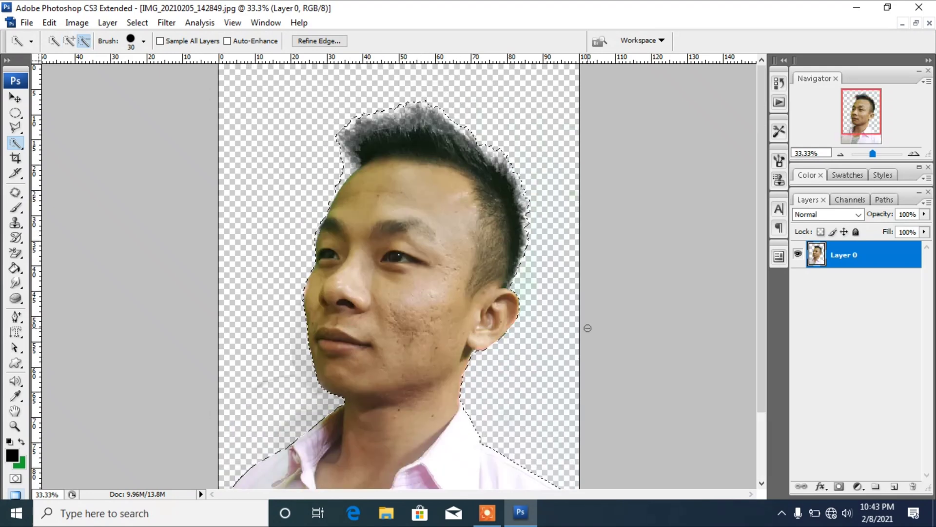
{"action": "key", "text": "alt"}
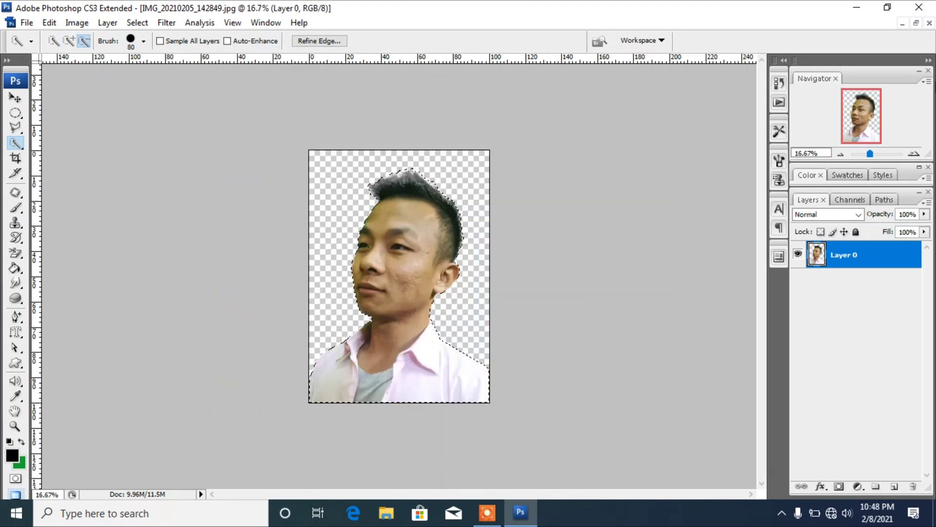
Step: Show both documents side by side and move the selected man into bokeh (5), positioning him over the bokeh lights
{"action": "left_click", "coordinate": [916, 22]}
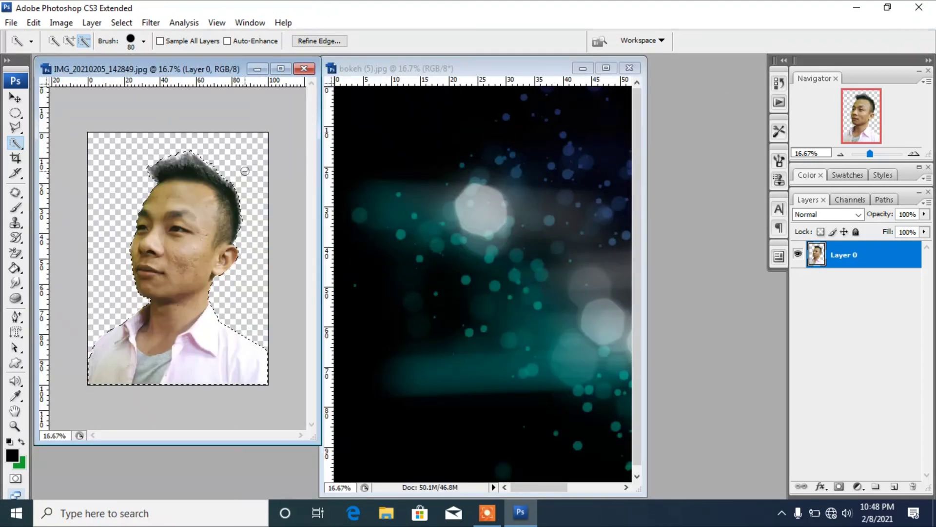
{"action": "left_click", "coordinate": [16, 100]}
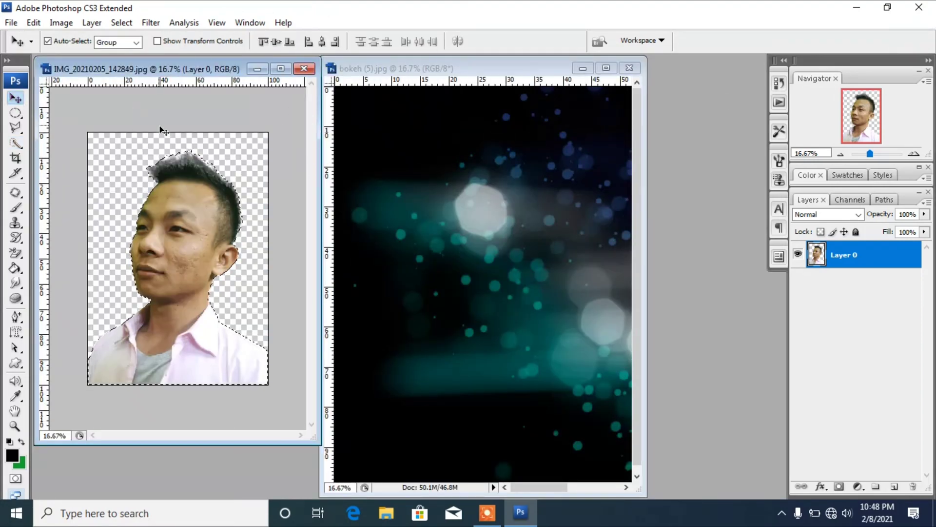
{"action": "left_click_drag", "start_coordinate": [181, 205], "coordinate": [360, 92]}
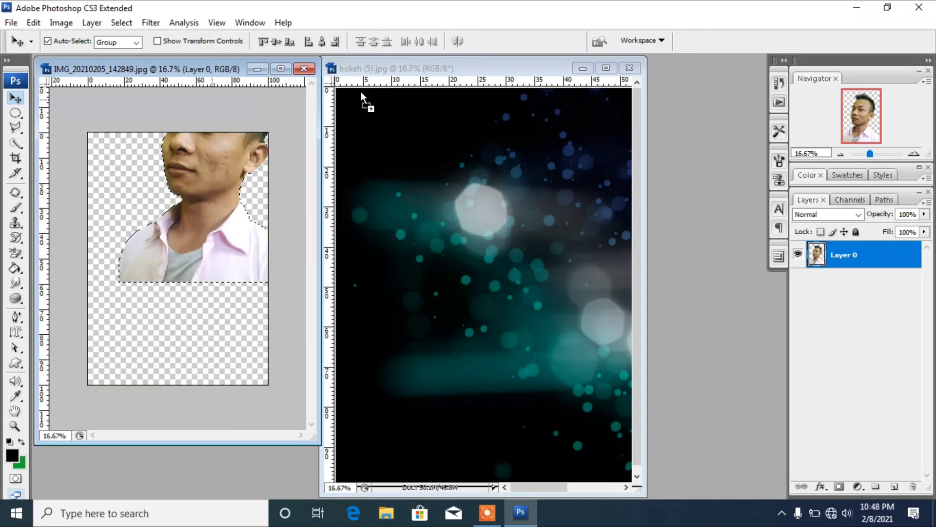
{"action": "left_click_drag", "start_coordinate": [444, 233], "coordinate": [480, 248]}
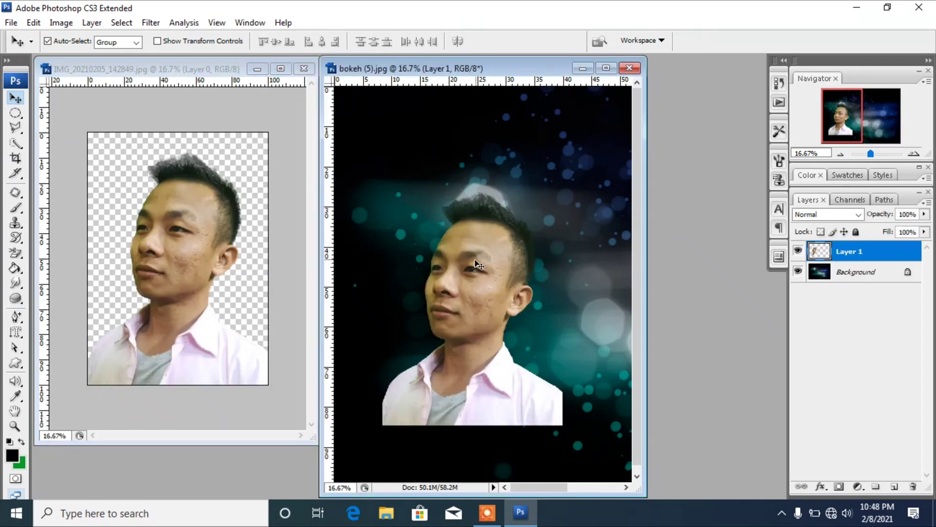
{"action": "mouse_move", "coordinate": [477, 264]}
{"action": "left_mouse_down"}
{"action": "mouse_move", "coordinate": [529, 265]}
{"action": "mouse_move", "coordinate": [438, 285]}
{"action": "mouse_move", "coordinate": [475, 274]}
{"action": "left_mouse_up"}
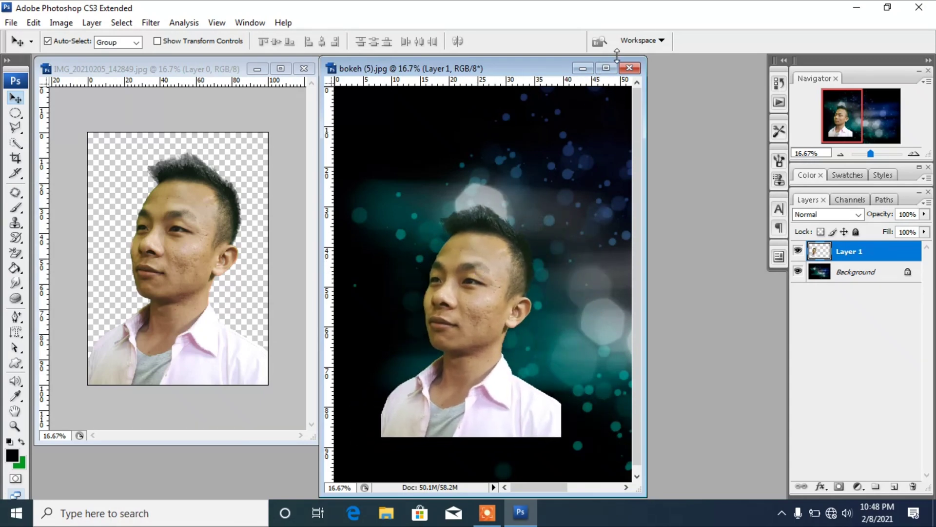
Step: Scale the man's layer to 169.2% width and 157.2% height, aligning it with the bokeh image's lower-right corner
{"action": "left_click", "coordinate": [606, 68]}
{"action": "key", "text": "ctrl+t"}
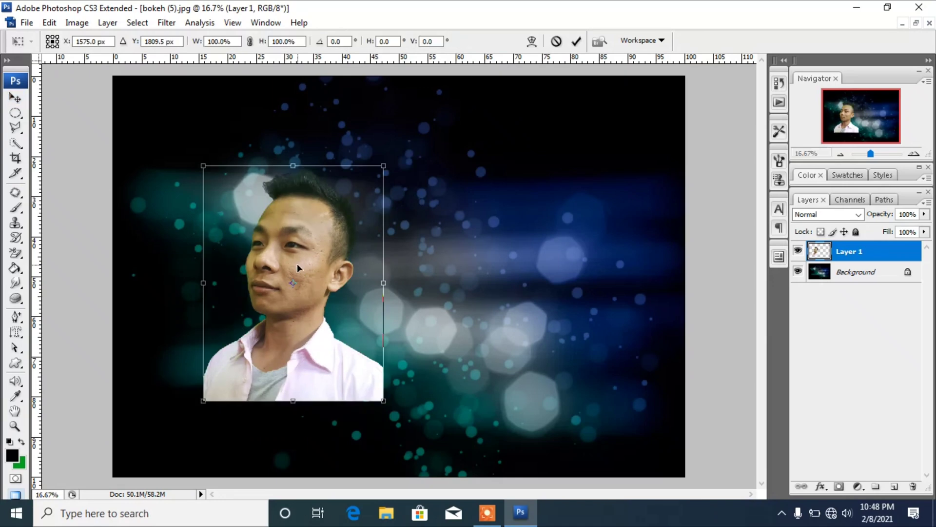
{"action": "left_click_drag", "start_coordinate": [382, 397], "coordinate": [502, 460]}
{"action": "left_click_drag", "start_coordinate": [380, 305], "coordinate": [552, 251]}
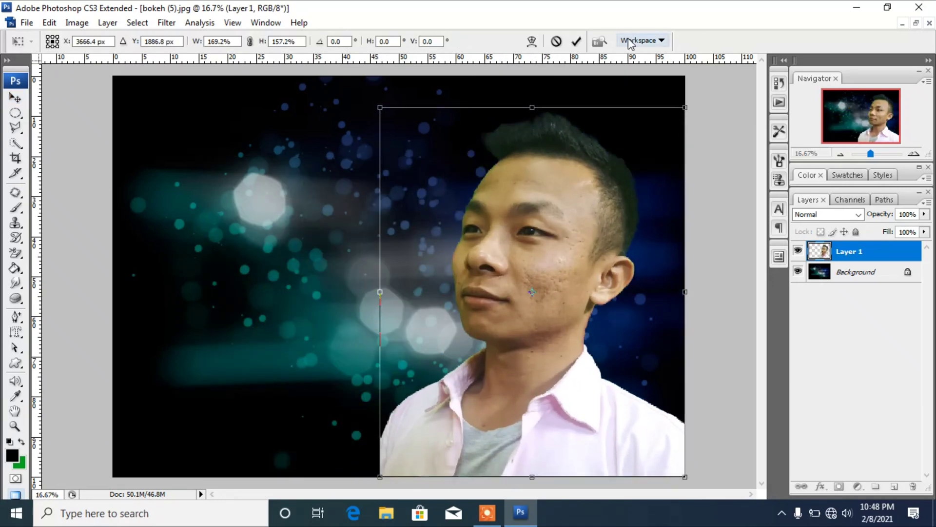
{"action": "left_click", "coordinate": [577, 41]}
Step: Adjust the man's layer with Levels, setting input levels to 12 and 198 and output levels to 13 and 203
{"action": "left_click", "coordinate": [76, 23]}
{"action": "mouse_move", "coordinate": [97, 57]}
{"action": "left_click", "coordinate": [242, 58]}
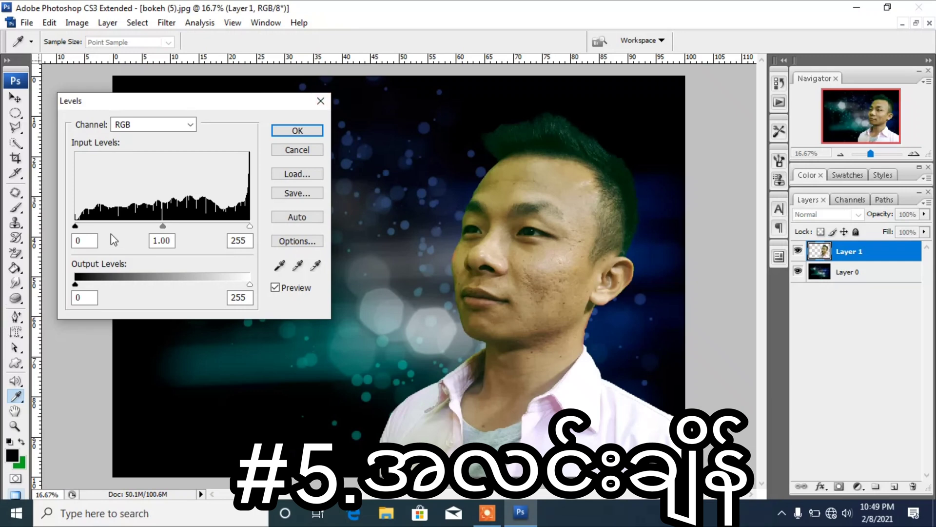
{"action": "left_click_drag", "start_coordinate": [75, 227], "coordinate": [101, 228]}
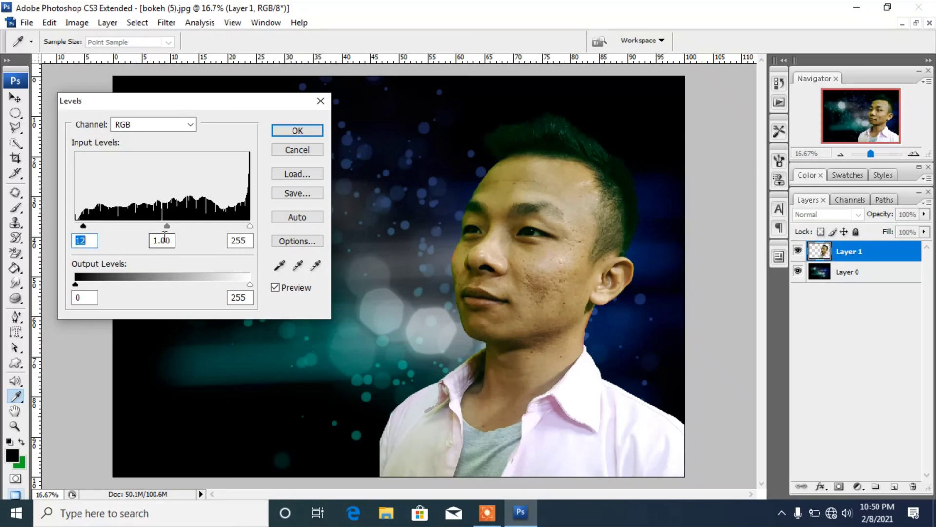
{"action": "left_click_drag", "start_coordinate": [250, 227], "coordinate": [210, 238]}
{"action": "left_click_drag", "start_coordinate": [250, 285], "coordinate": [215, 290]}
{"action": "mouse_move", "coordinate": [74, 284]}
{"action": "left_mouse_down"}
{"action": "mouse_move", "coordinate": [135, 300]}
{"action": "mouse_move", "coordinate": [84, 293]}
{"action": "left_mouse_up"}
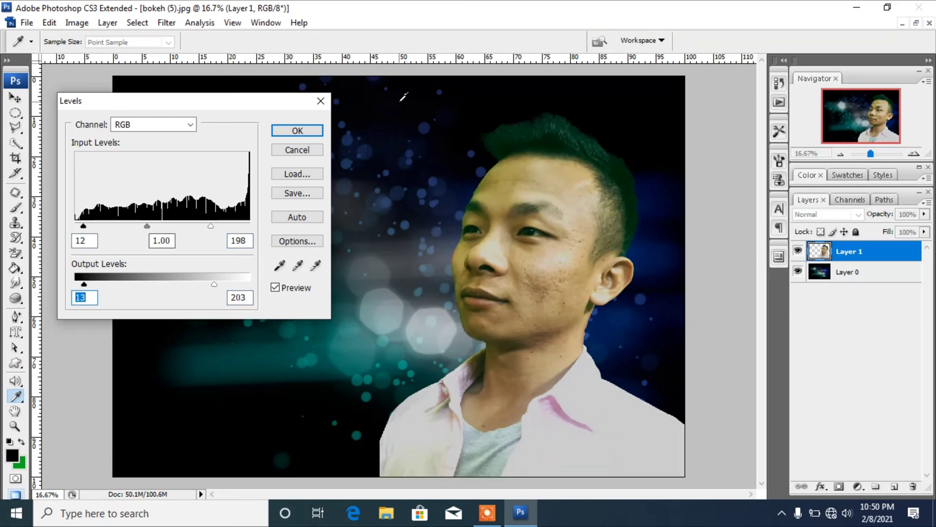
{"action": "left_click", "coordinate": [298, 131]}
{"action": "key", "text": "v"}
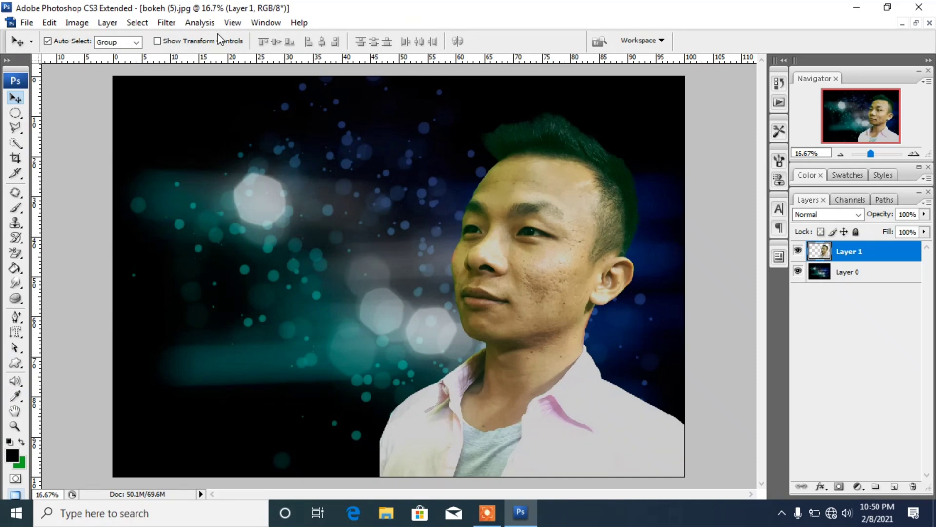
{"action": "left_click", "coordinate": [76, 23]}
{"action": "mouse_move", "coordinate": [94, 57]}
{"action": "left_click", "coordinate": [234, 155]}
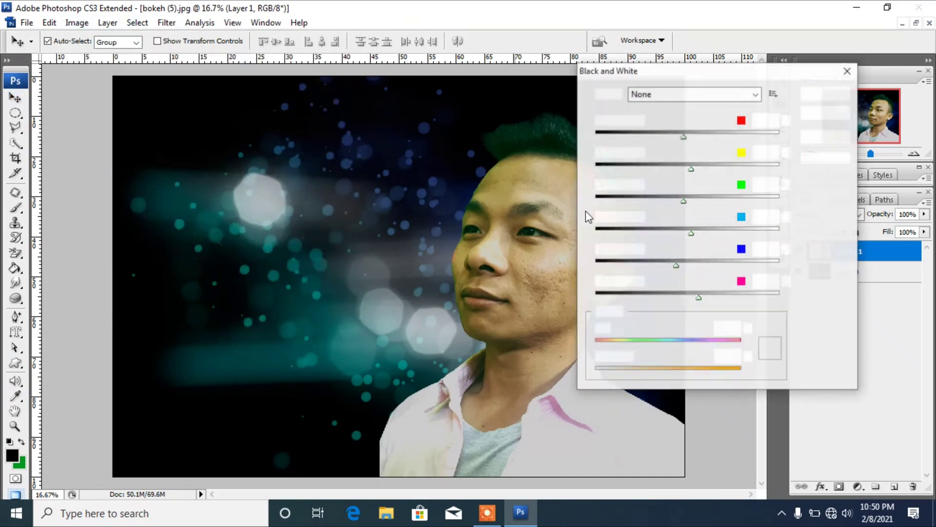
{"action": "left_click", "coordinate": [286, 60]}
{"action": "left_click", "coordinate": [195, 220]}
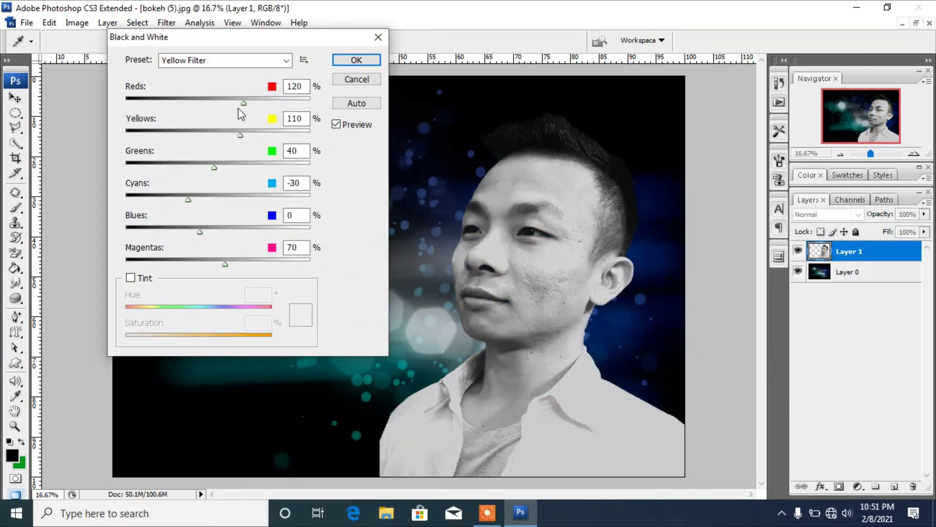
{"action": "left_click_drag", "start_coordinate": [243, 104], "coordinate": [307, 105]}
{"action": "mouse_move", "coordinate": [215, 168]}
{"action": "left_mouse_down"}
{"action": "mouse_move", "coordinate": [310, 188]}
{"action": "mouse_move", "coordinate": [207, 180]}
{"action": "left_mouse_up"}
{"action": "left_click_drag", "start_coordinate": [200, 233], "coordinate": [151, 234]}
{"action": "left_click", "coordinate": [362, 104]}
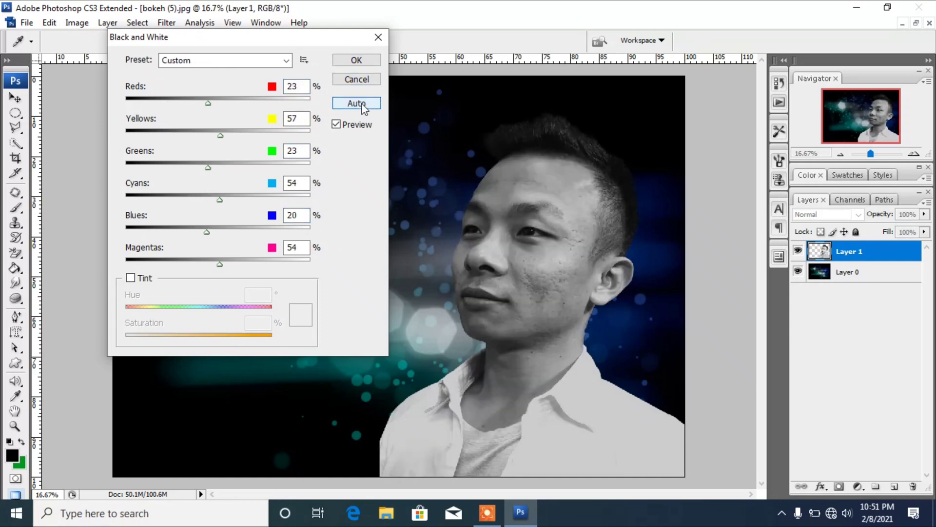
{"action": "left_click", "coordinate": [357, 79]}
Step: Try Color Balance on the man's layer with midtones at +30, +13, +36 and shadows at +6, +67, 0
{"action": "left_click", "coordinate": [77, 23]}
{"action": "mouse_move", "coordinate": [180, 57]}
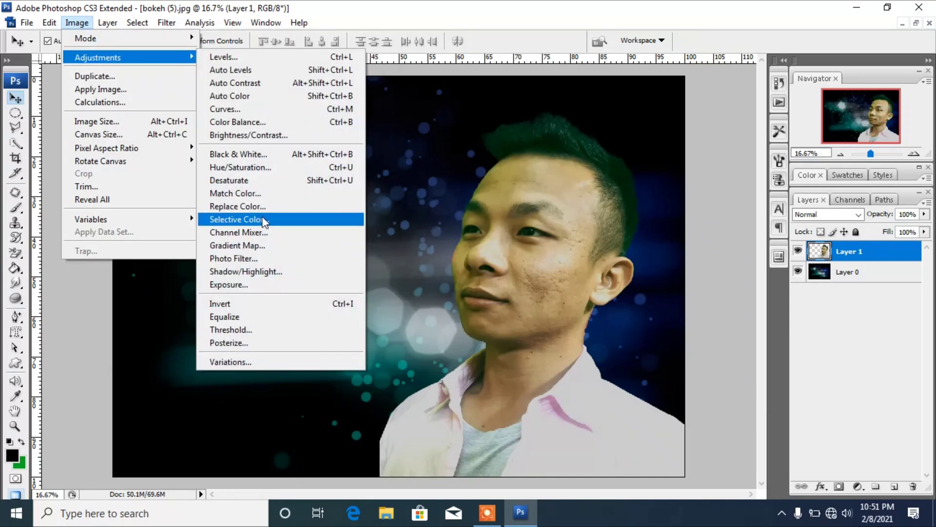
{"action": "left_click", "coordinate": [302, 123]}
{"action": "left_click_drag", "start_coordinate": [251, 99], "coordinate": [232, 99]}
{"action": "mouse_move", "coordinate": [212, 116]}
{"action": "left_mouse_down"}
{"action": "mouse_move", "coordinate": [253, 128]}
{"action": "mouse_move", "coordinate": [221, 117]}
{"action": "left_mouse_up"}
{"action": "left_click_drag", "start_coordinate": [213, 133], "coordinate": [237, 140]}
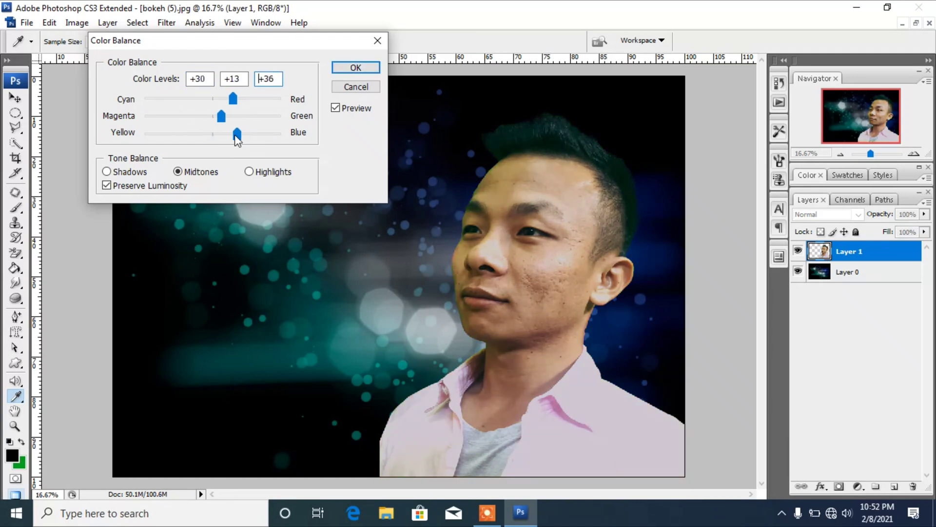
{"action": "left_click", "coordinate": [106, 172]}
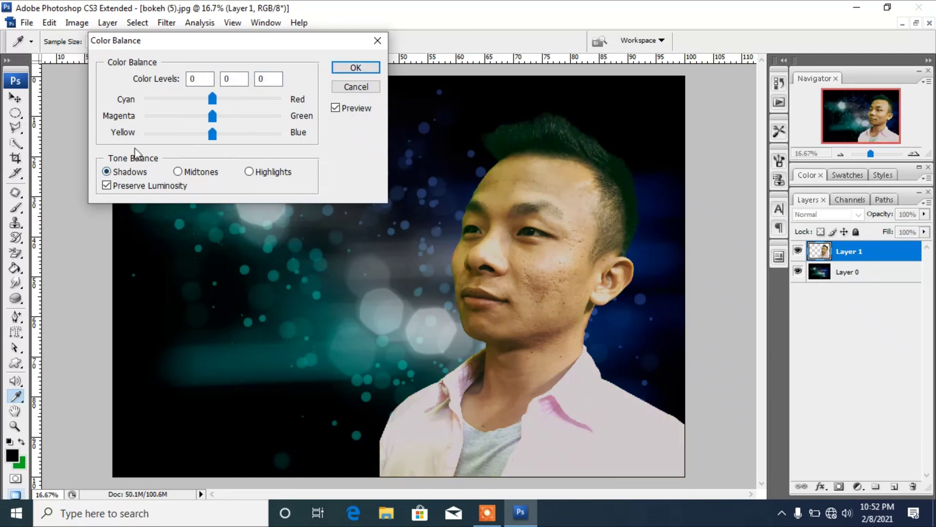
{"action": "left_click_drag", "start_coordinate": [213, 99], "coordinate": [258, 125]}
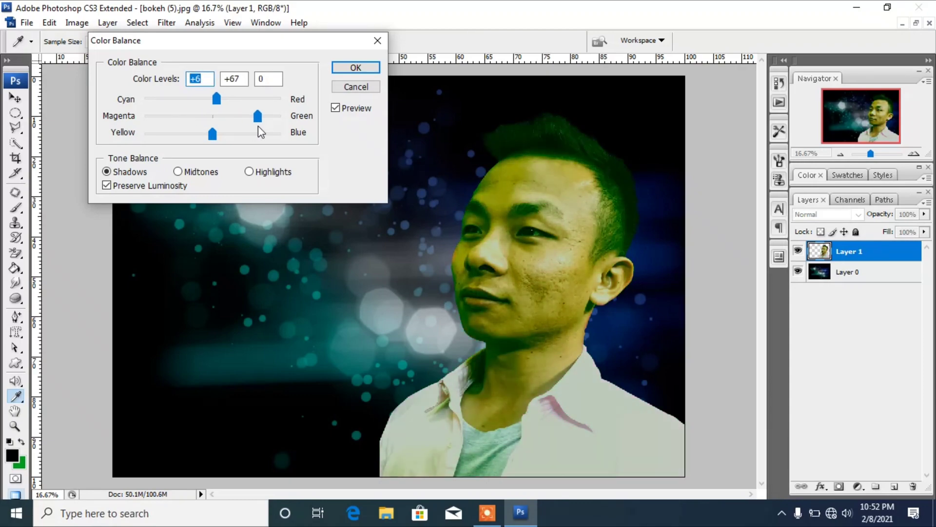
{"action": "key", "text": "Return"}
Step: Try an Auto Color correction on the man's layer and undo it
{"action": "left_click", "coordinate": [77, 23]}
{"action": "mouse_move", "coordinate": [98, 57]}
{"action": "left_click", "coordinate": [249, 96]}
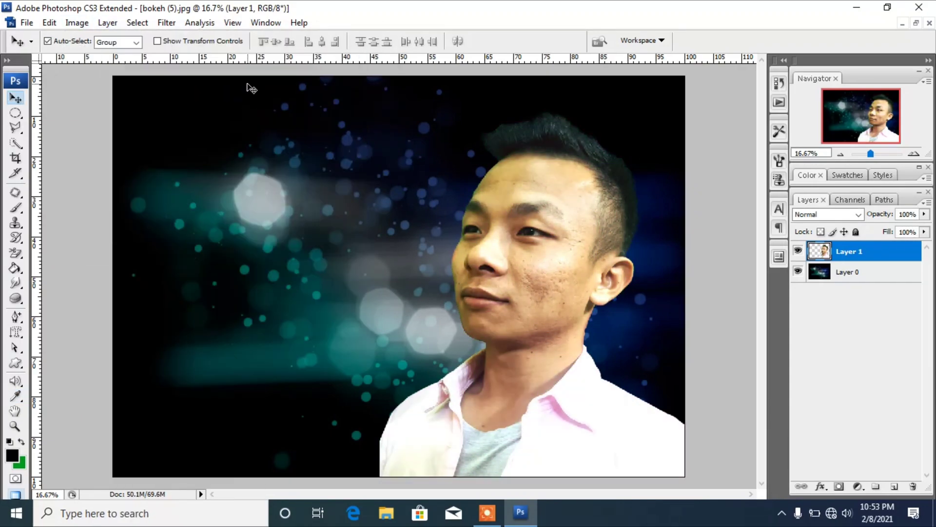
{"action": "key", "text": "ctrl+z"}
{"action": "left_click", "coordinate": [78, 23]}
{"action": "left_click", "coordinate": [224, 109]}
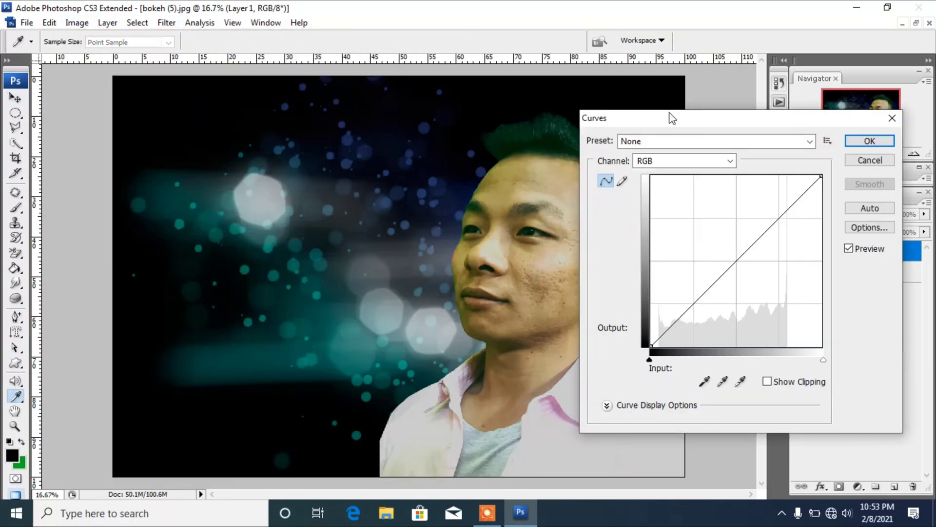
{"action": "left_click_drag", "start_coordinate": [671, 117], "coordinate": [100, 22]}
{"action": "left_click_drag", "start_coordinate": [212, 118], "coordinate": [182, 154]}
{"action": "left_click_drag", "start_coordinate": [151, 182], "coordinate": [154, 185]}
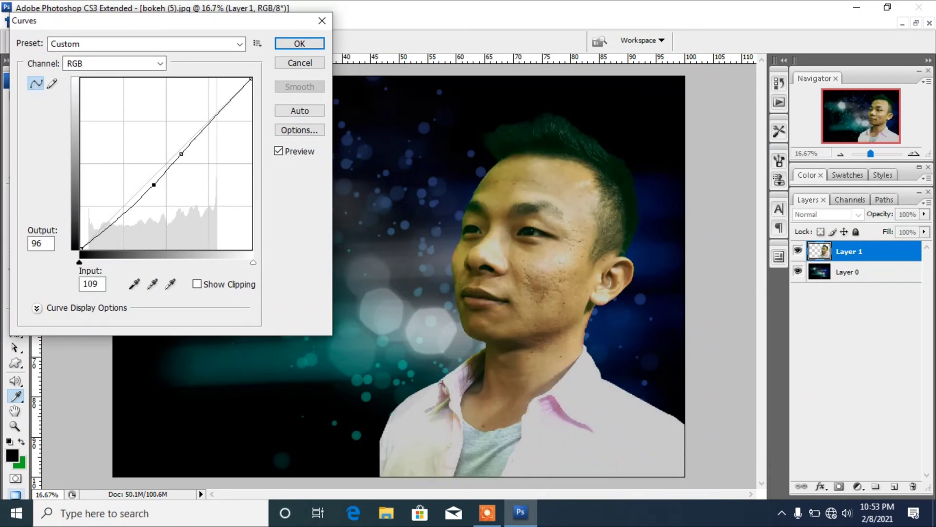
{"action": "mouse_move", "coordinate": [208, 121]}
{"action": "left_mouse_down"}
{"action": "mouse_move", "coordinate": [202, 107]}
{"action": "mouse_move", "coordinate": [228, 138]}
{"action": "mouse_move", "coordinate": [209, 120]}
{"action": "left_mouse_up"}
{"action": "left_click", "coordinate": [182, 154]}
{"action": "mouse_move", "coordinate": [182, 154]}
{"action": "left_mouse_down"}
{"action": "mouse_move", "coordinate": [178, 143]}
{"action": "mouse_move", "coordinate": [186, 148]}
{"action": "left_mouse_up"}
{"action": "left_click", "coordinate": [152, 186]}
{"action": "left_click_drag", "start_coordinate": [153, 186], "coordinate": [178, 173]}
{"action": "left_click", "coordinate": [280, 63]}
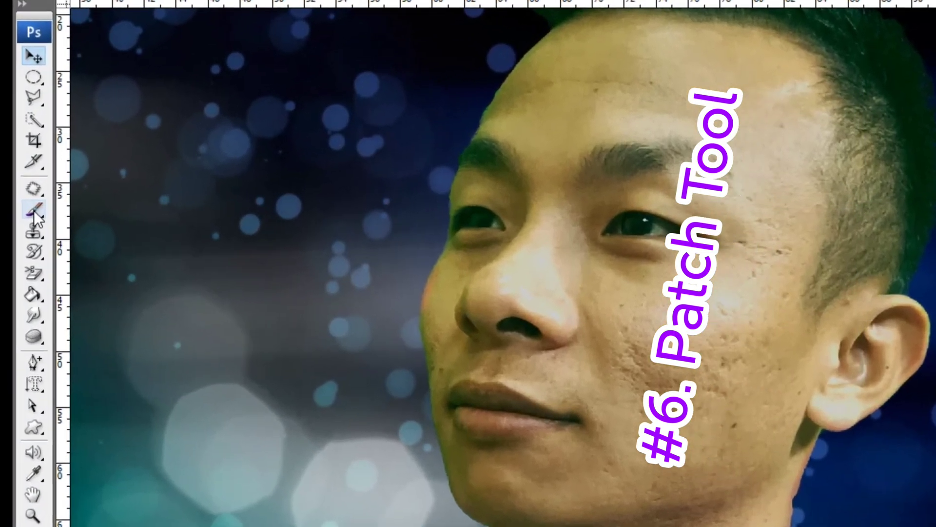
Step: Patch the acne scars on the man's cheek with clean forehead skin using the Patch tool in Source mode
{"action": "left_click", "coordinate": [16, 207]}
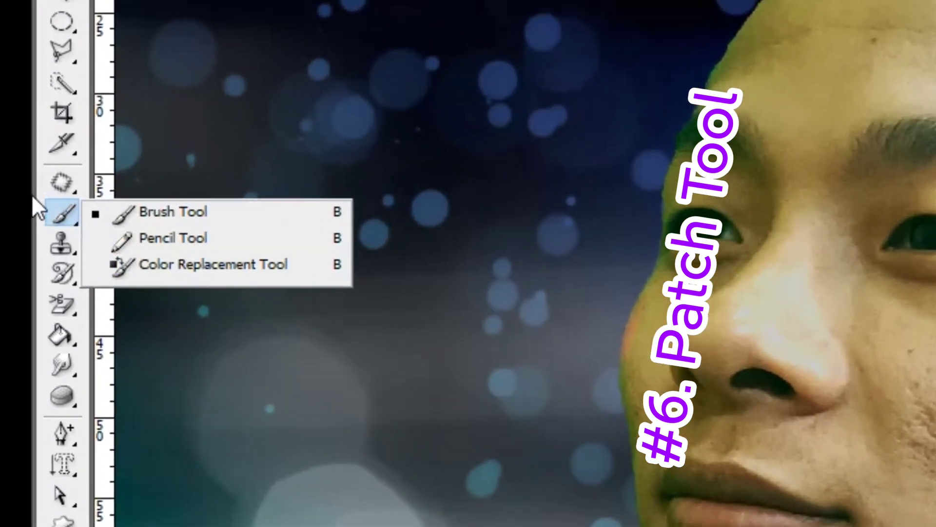
{"action": "left_click", "coordinate": [52, 185]}
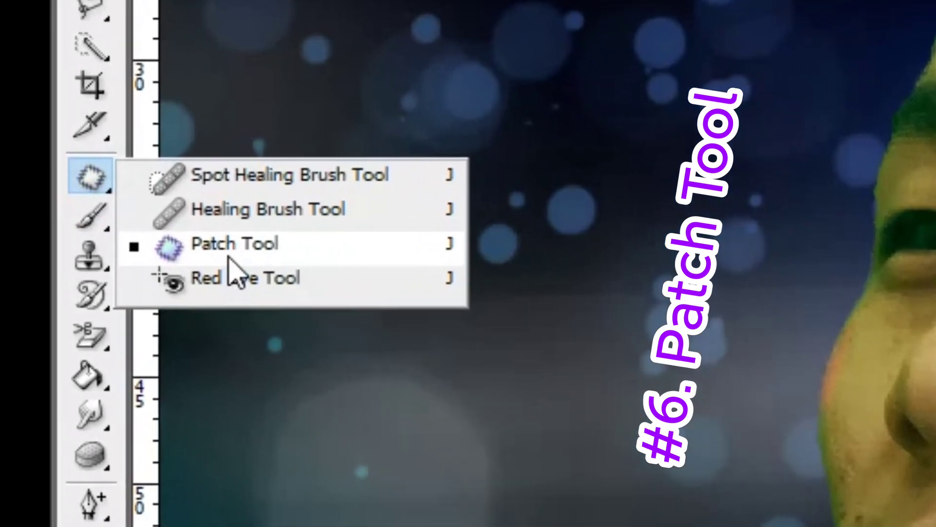
{"action": "left_click", "coordinate": [229, 258]}
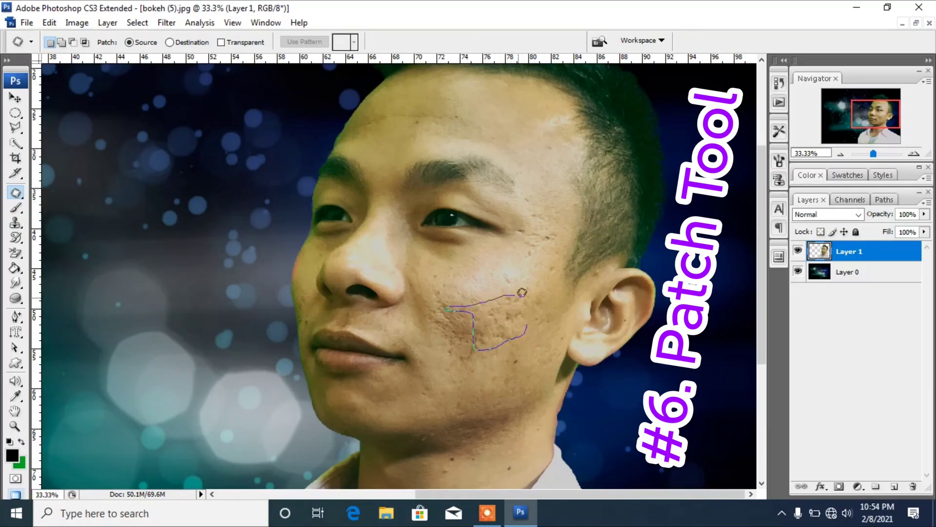
{"action": "mouse_move", "coordinate": [527, 330]}
{"action": "left_mouse_down"}
{"action": "mouse_move", "coordinate": [510, 234]}
{"action": "mouse_move", "coordinate": [520, 110]}
{"action": "mouse_move", "coordinate": [520, 124]}
{"action": "left_mouse_up"}
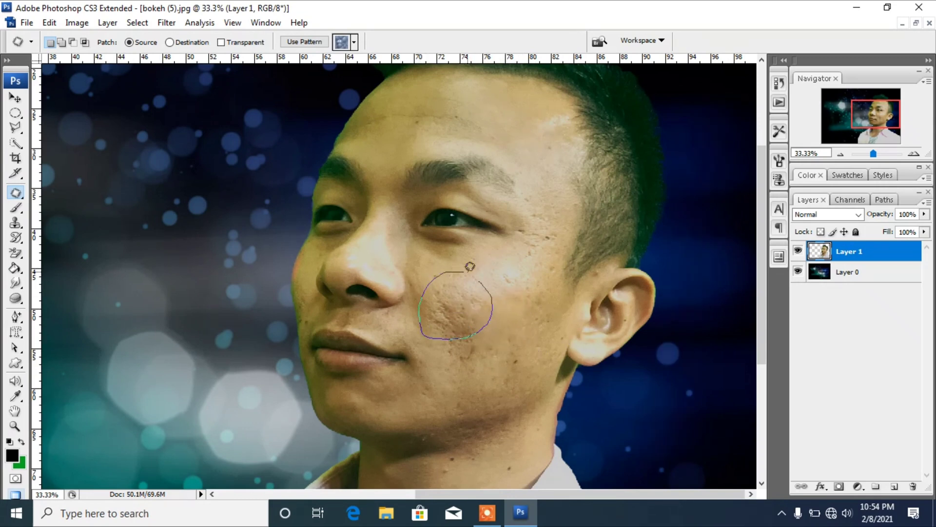
{"action": "left_click_drag", "start_coordinate": [468, 306], "coordinate": [451, 112]}
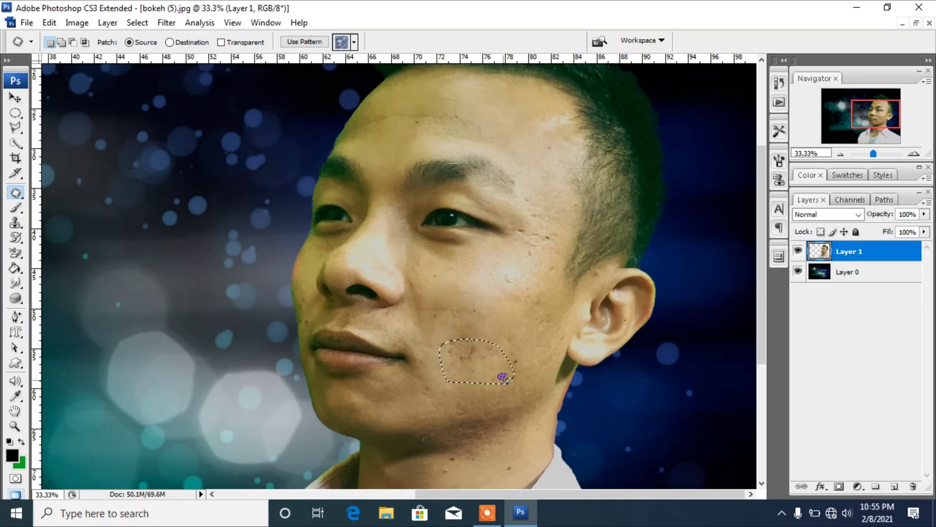
Step: Patch the rough skin on the lower cheek and along the jaw with smoother skin nearby
{"action": "mouse_move", "coordinate": [505, 379]}
{"action": "left_mouse_down"}
{"action": "mouse_move", "coordinate": [515, 350]}
{"action": "mouse_move", "coordinate": [494, 341]}
{"action": "mouse_move", "coordinate": [508, 371]}
{"action": "left_mouse_up"}
{"action": "scroll", "coordinate": [514, 370], "scroll_direction": "down", "scroll_amount": 3}
{"action": "left_click_drag", "start_coordinate": [472, 372], "coordinate": [381, 323]}
{"action": "left_click_drag", "start_coordinate": [511, 330], "coordinate": [430, 321]}
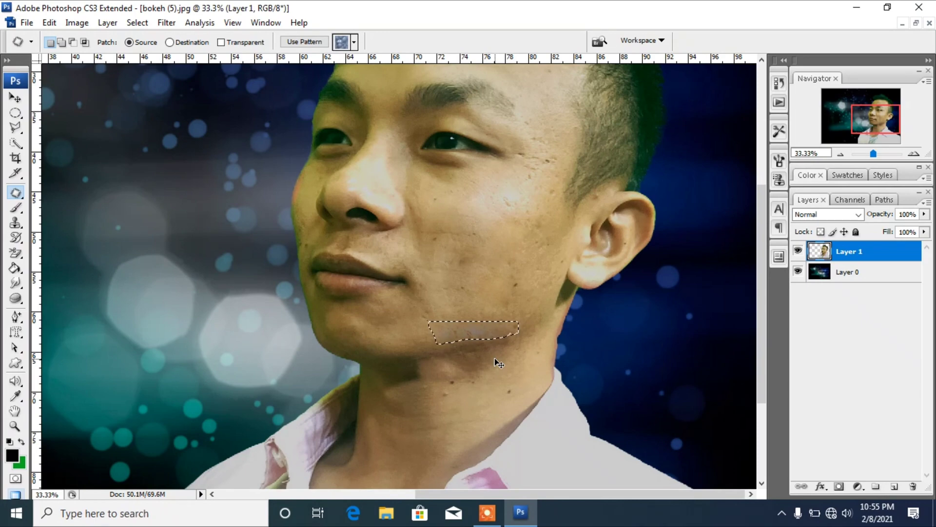
Step: Patch the marks on the temple and the outer cheek with adjacent clean skin
{"action": "scroll", "coordinate": [567, 155], "scroll_direction": "up", "scroll_amount": 3}
{"action": "left_click_drag", "start_coordinate": [575, 157], "coordinate": [578, 154]}
{"action": "left_click_drag", "start_coordinate": [559, 148], "coordinate": [472, 137]}
{"action": "left_click_drag", "start_coordinate": [564, 307], "coordinate": [519, 307]}
Step: Patch the remaining blemishes on the lower cheek and just below the jawline
{"action": "left_click_drag", "start_coordinate": [536, 388], "coordinate": [502, 291]}
{"action": "left_click_drag", "start_coordinate": [512, 341], "coordinate": [505, 326]}
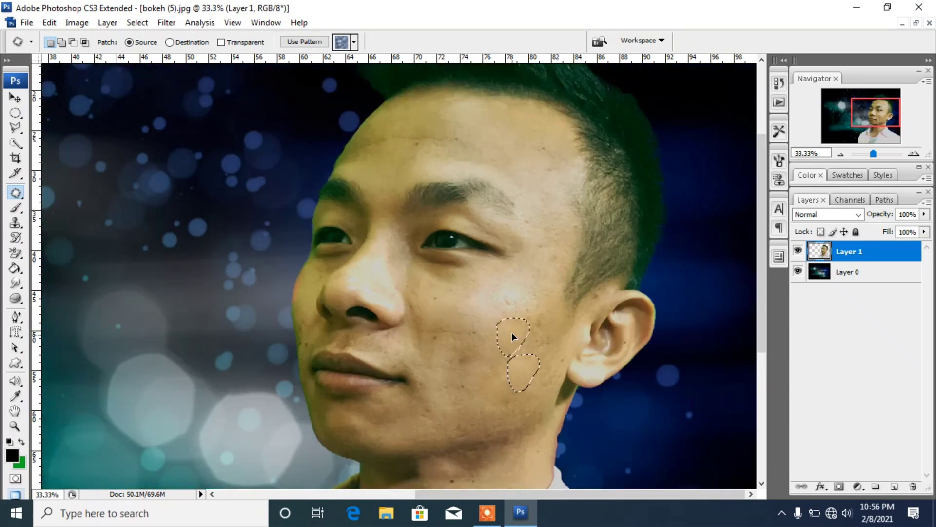
{"action": "left_click_drag", "start_coordinate": [522, 364], "coordinate": [517, 337]}
{"action": "mouse_move", "coordinate": [472, 375]}
{"action": "left_mouse_down"}
{"action": "mouse_move", "coordinate": [466, 362]}
{"action": "mouse_move", "coordinate": [498, 318]}
{"action": "left_mouse_up"}
{"action": "scroll", "coordinate": [507, 429], "scroll_direction": "down", "scroll_amount": 3}
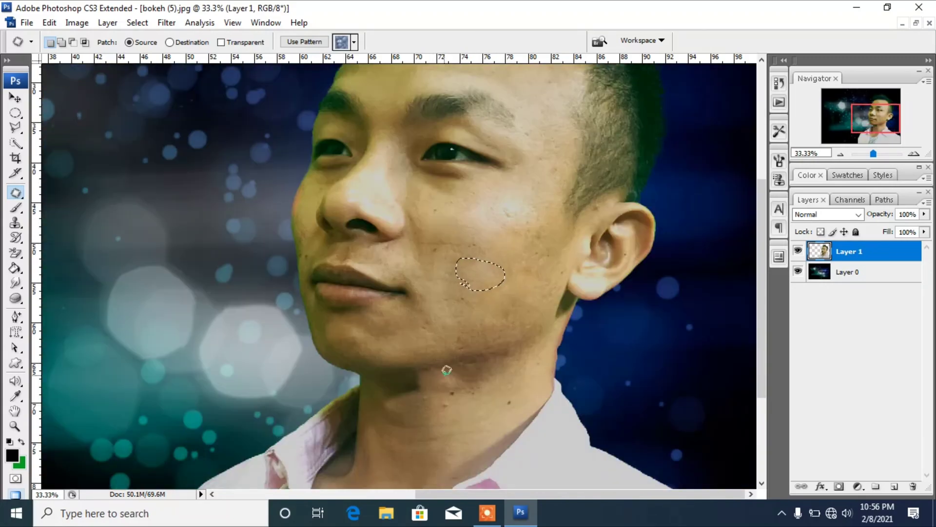
{"action": "mouse_move", "coordinate": [495, 351]}
{"action": "left_mouse_down"}
{"action": "mouse_move", "coordinate": [472, 339]}
{"action": "mouse_move", "coordinate": [508, 355]}
{"action": "left_mouse_up"}
Step: Clear the patch selection and remove the small spots on the lower face and neck with a size 40 Spot Healing Brush sampling all layers
{"action": "key", "text": "ctrl+plus"}
{"action": "right_click", "coordinate": [16, 192]}
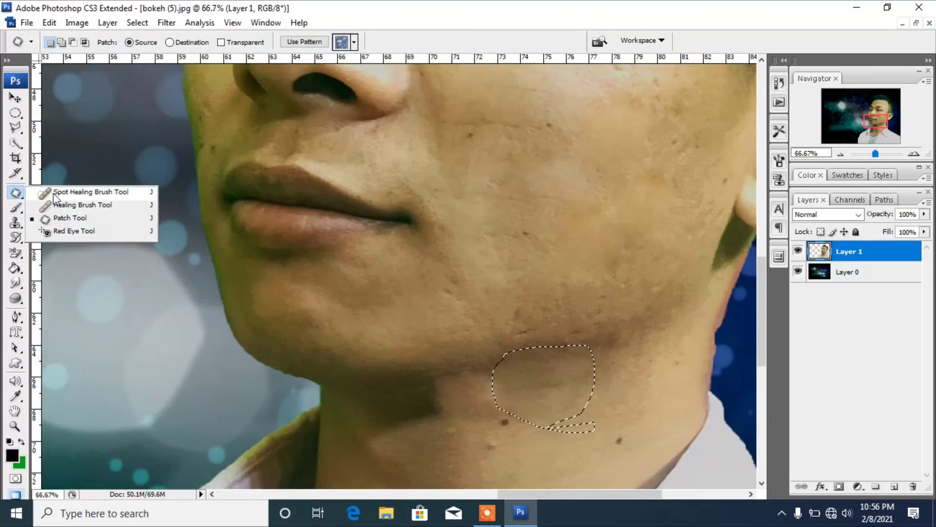
{"action": "left_click", "coordinate": [49, 190]}
{"action": "key", "text": "shift+j"}
{"action": "key", "text": "ctrl+d"}
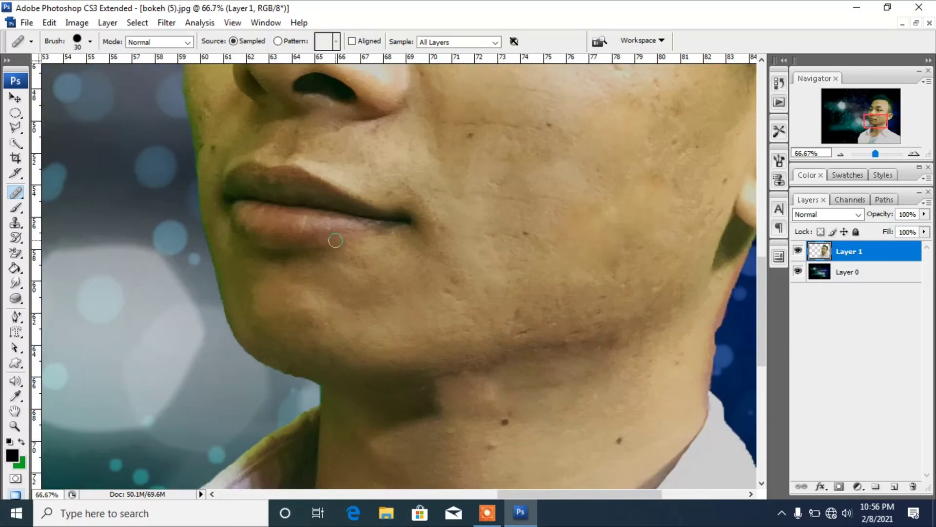
{"action": "key", "text": "shift+j"}
{"action": "key", "text": "shift+j"}
{"action": "key", "text": "shift+j"}
{"action": "key", "text": "bracketleft"}
{"action": "key", "text": "bracketleft"}
{"action": "key", "text": "bracketleft"}
{"action": "key", "text": "bracketleft"}
{"action": "scroll", "coordinate": [634, 140], "scroll_direction": "up", "scroll_amount": 2}
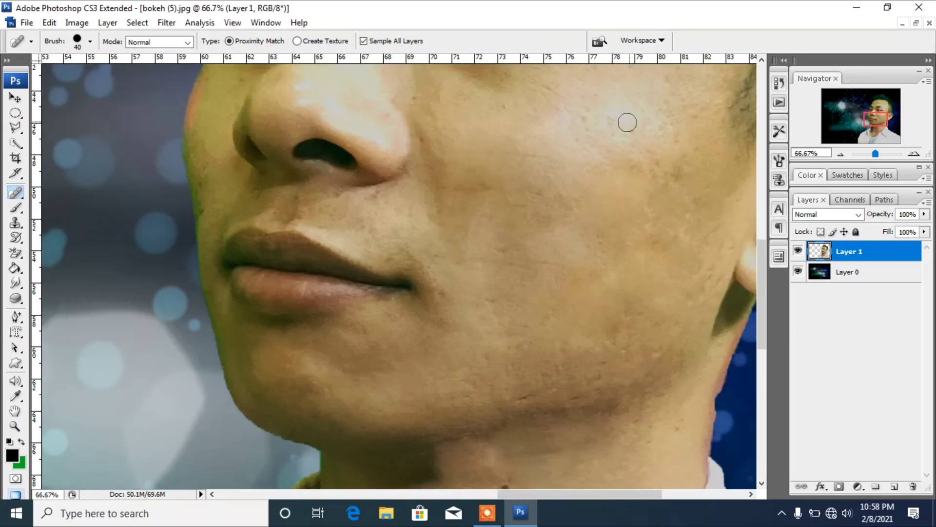
{"action": "scroll", "coordinate": [625, 187], "scroll_direction": "down", "scroll_amount": 1}
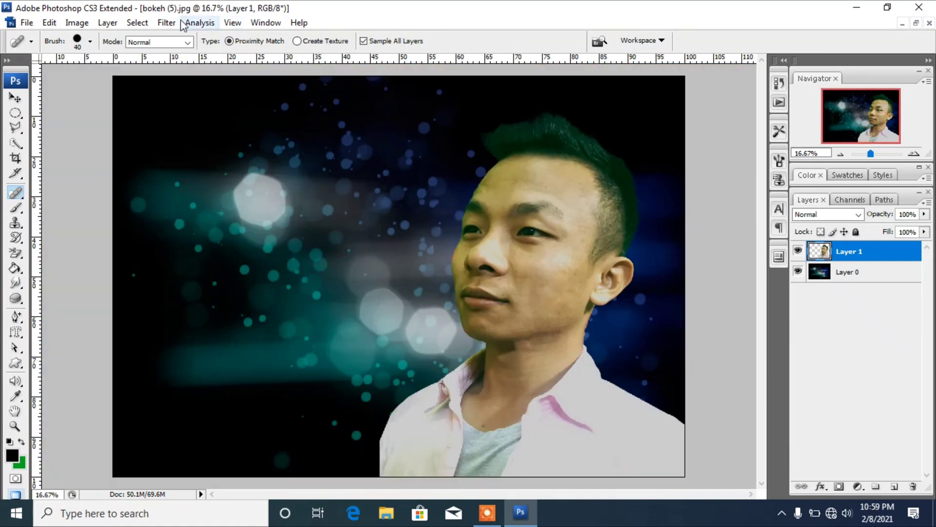
Step: Smooth the man's skin with the SkinFiner filter's Default preset, comparing before and after side by side
{"action": "left_click", "coordinate": [166, 23]}
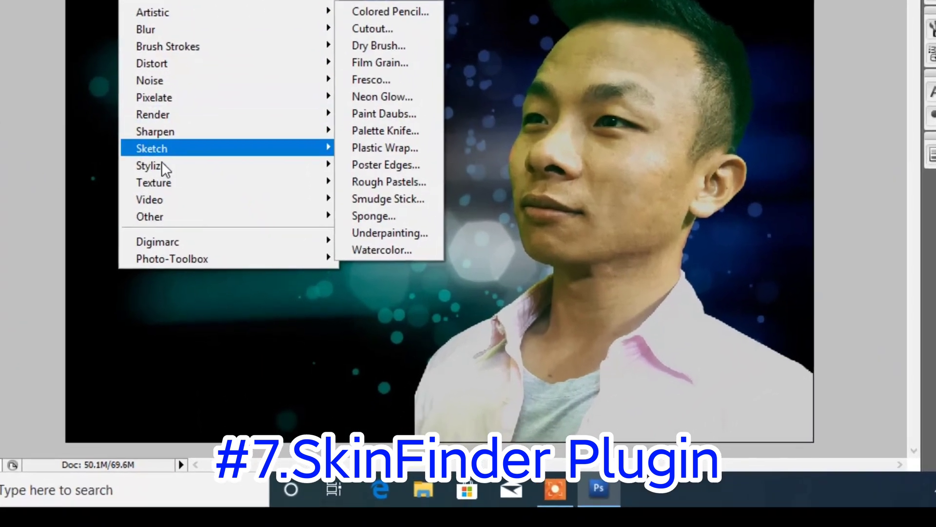
{"action": "mouse_move", "coordinate": [299, 259]}
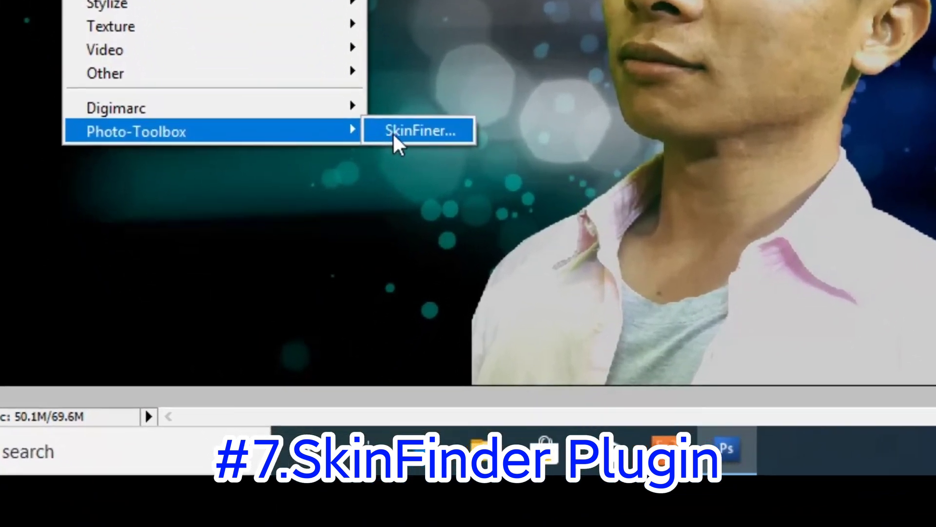
{"action": "left_click", "coordinate": [393, 133]}
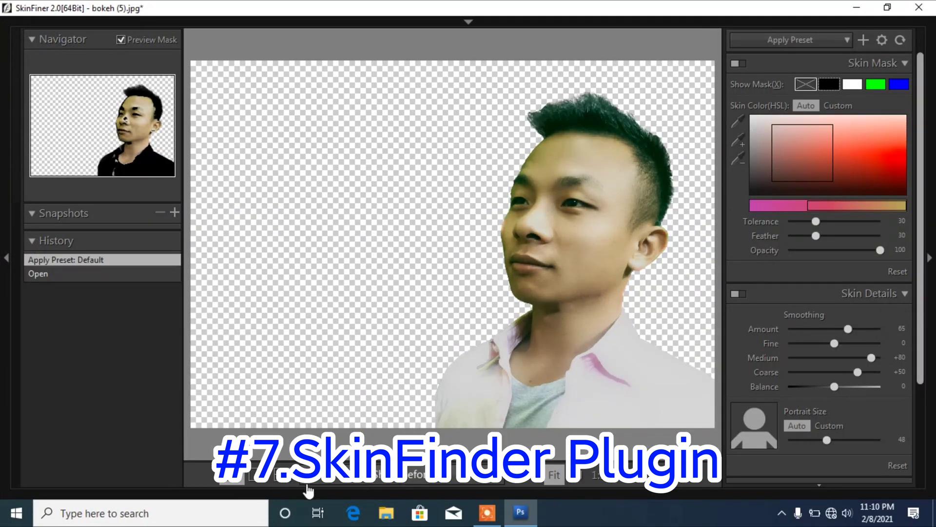
{"action": "left_click", "coordinate": [256, 476]}
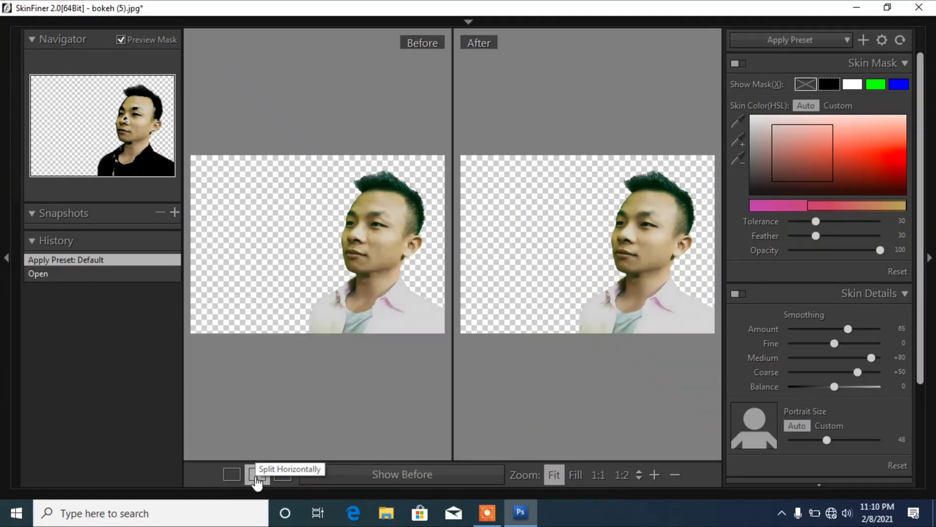
{"action": "mouse_move", "coordinate": [844, 8]}
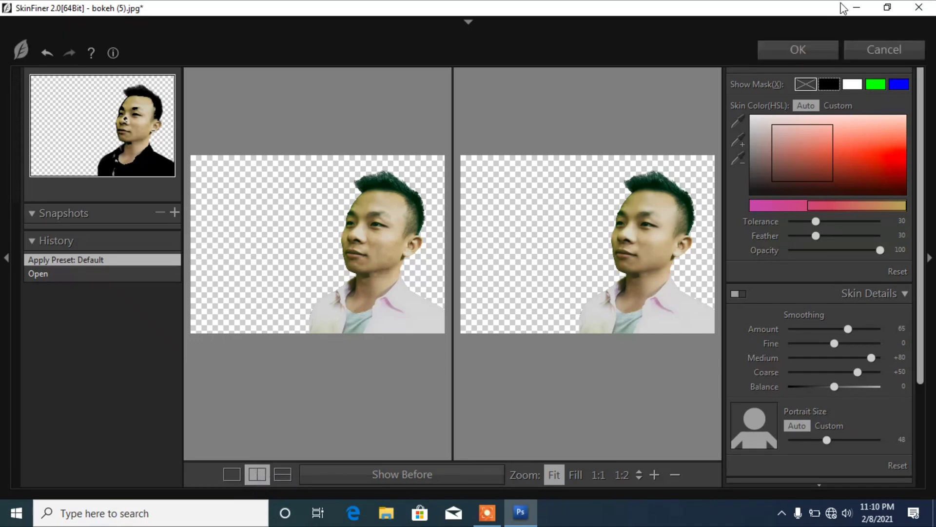
{"action": "left_click", "coordinate": [804, 50]}
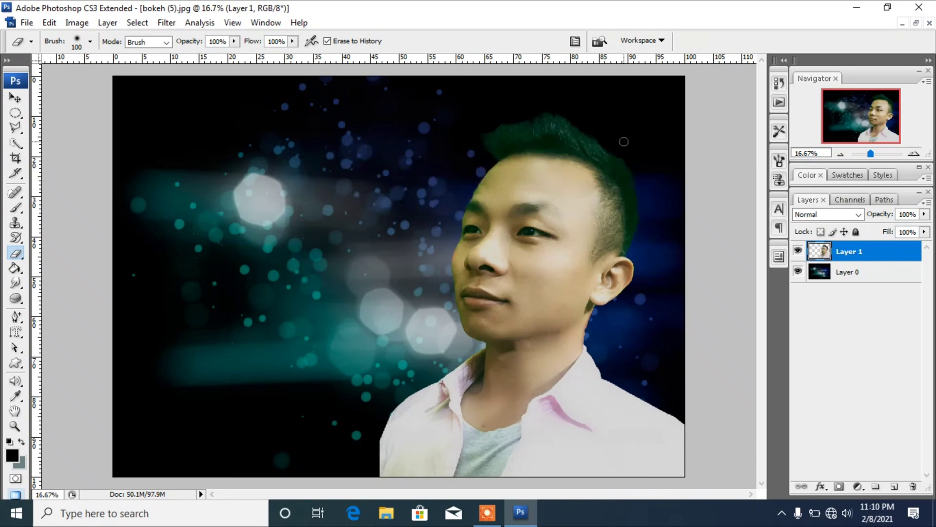
Step: Merge the man's layer and the bokeh background layer into a single layer
{"action": "left_click", "coordinate": [849, 278], "text": "shift"}
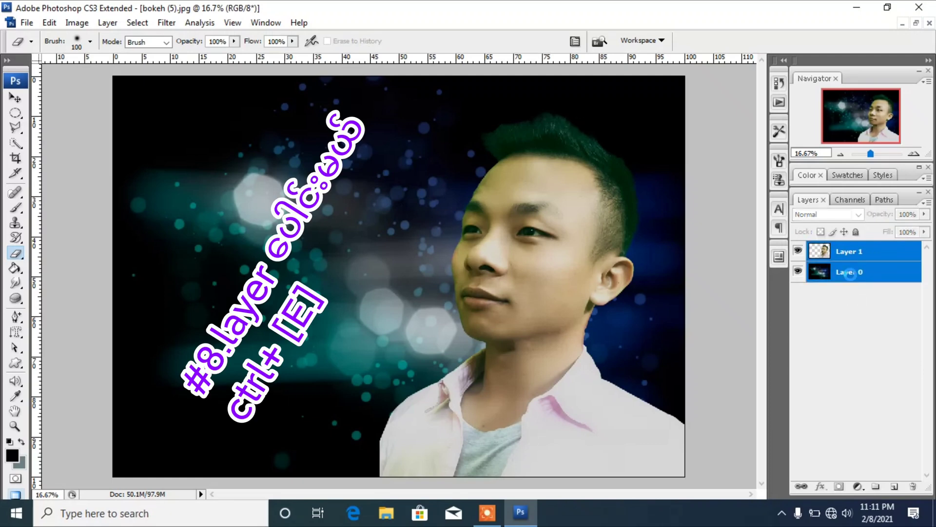
{"action": "key", "text": "ctrl+e"}
{"action": "key", "text": "ctrl+minus"}
Step: Save the merged image to the Desktop as a PNG copy named bokeh (5).png
{"action": "left_click", "coordinate": [26, 23]}
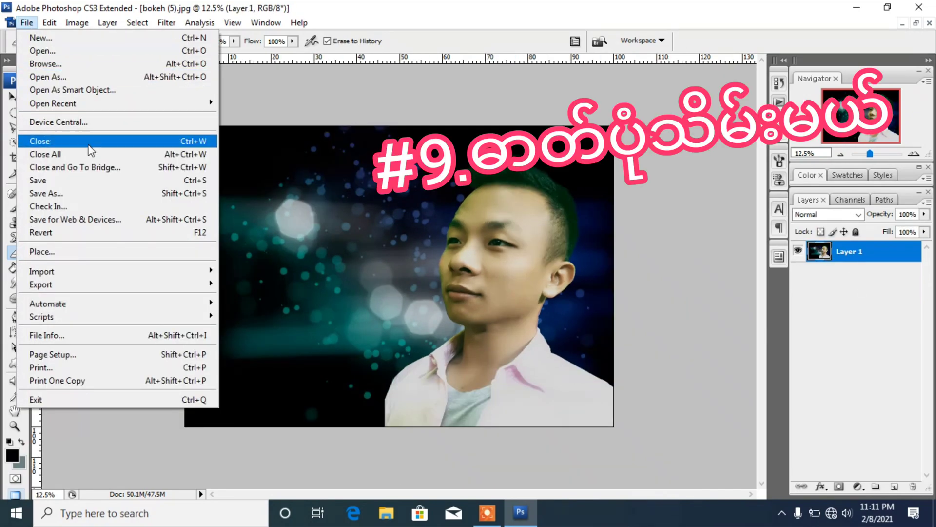
{"action": "left_click", "coordinate": [106, 186]}
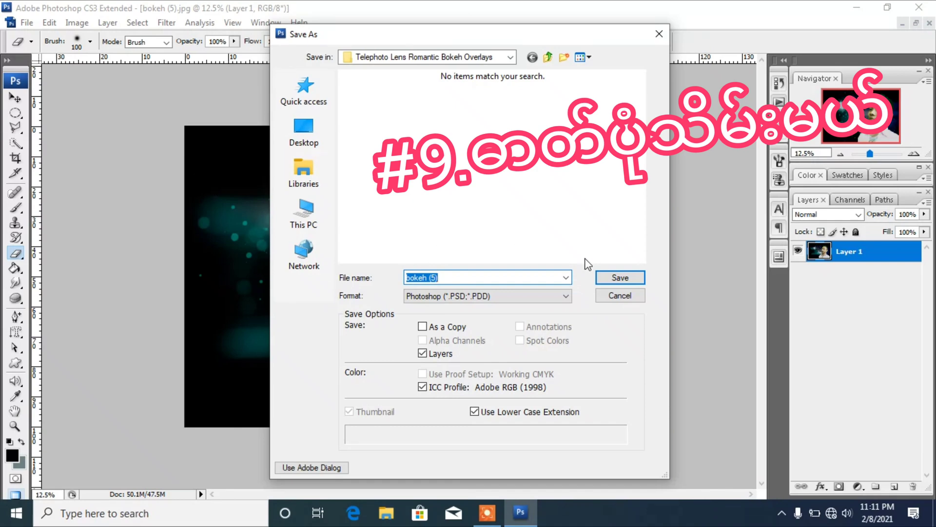
{"action": "left_click", "coordinate": [570, 296]}
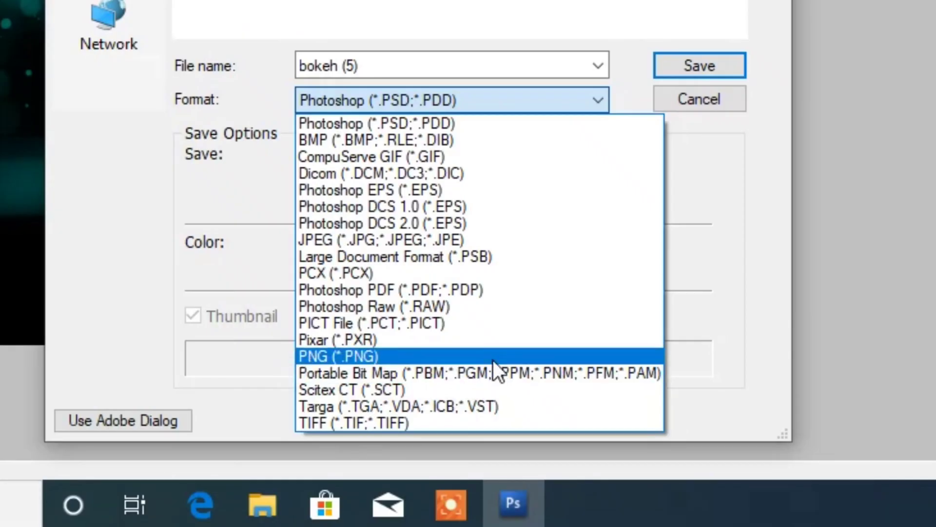
{"action": "left_click", "coordinate": [493, 360]}
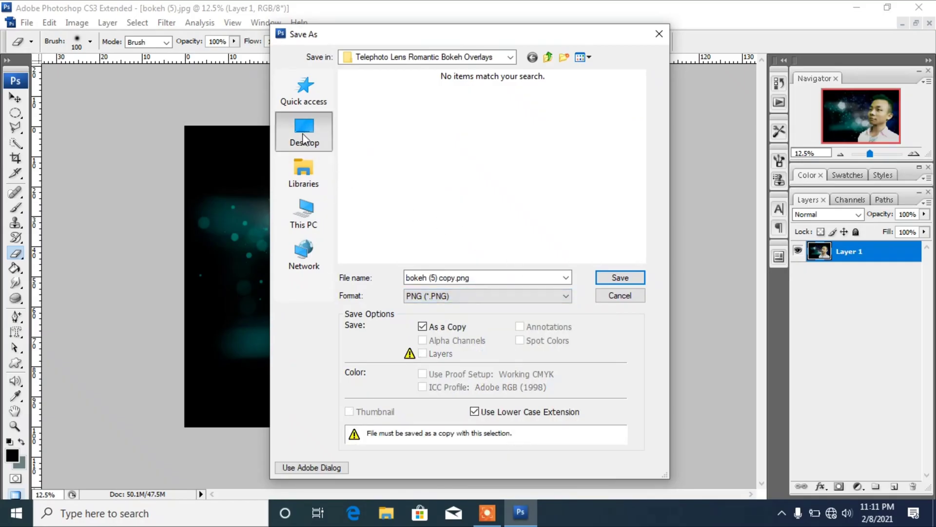
{"action": "left_click", "coordinate": [303, 139]}
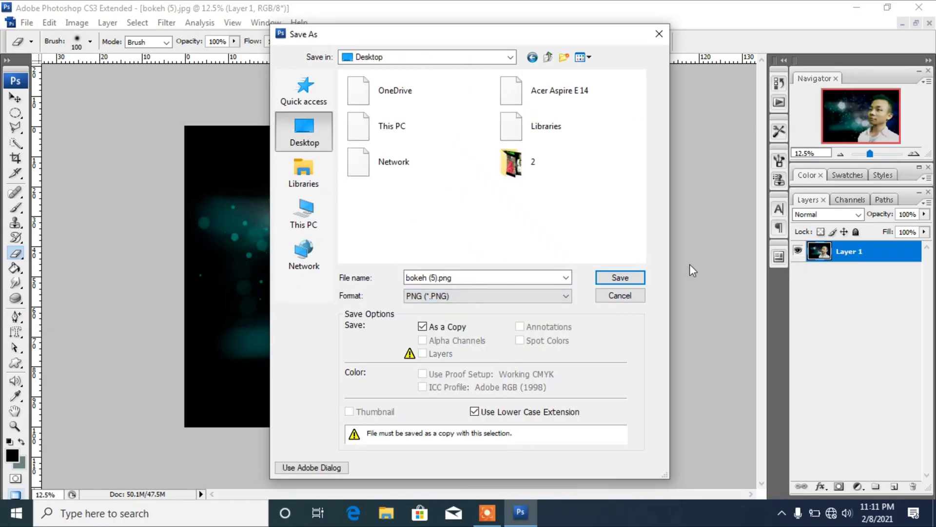
{"action": "left_click", "coordinate": [624, 279]}
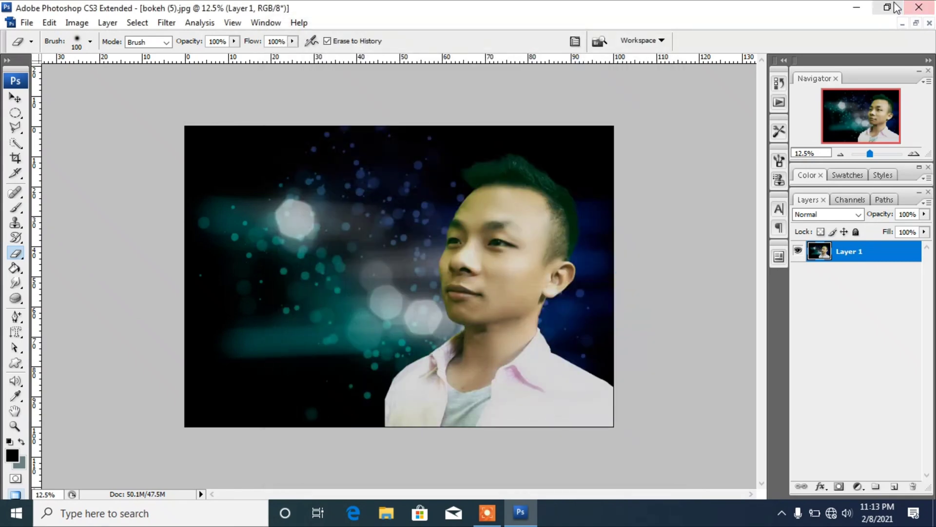
Step: Open bokeh (5).png from the Windows desktop in Photos, view the finished composite and close the viewer
{"action": "left_click", "coordinate": [857, 7]}
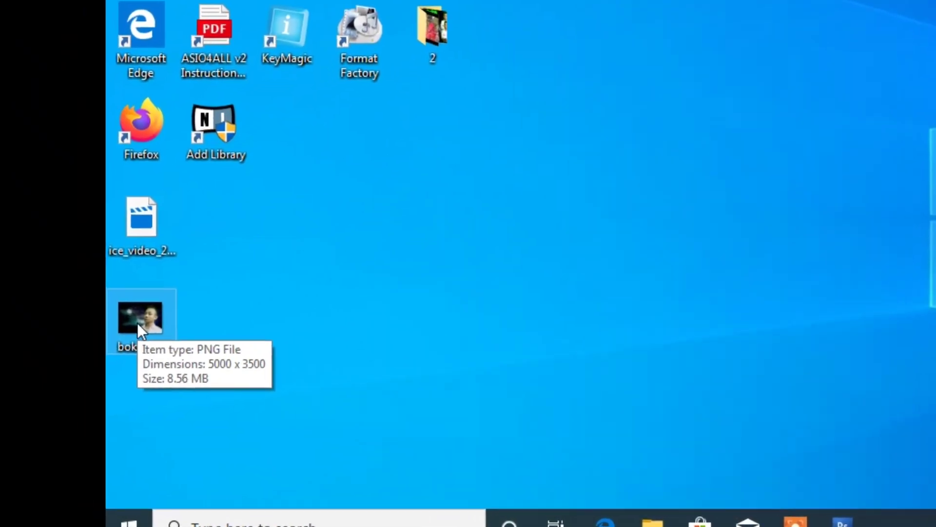
{"action": "double_click", "coordinate": [46, 358]}
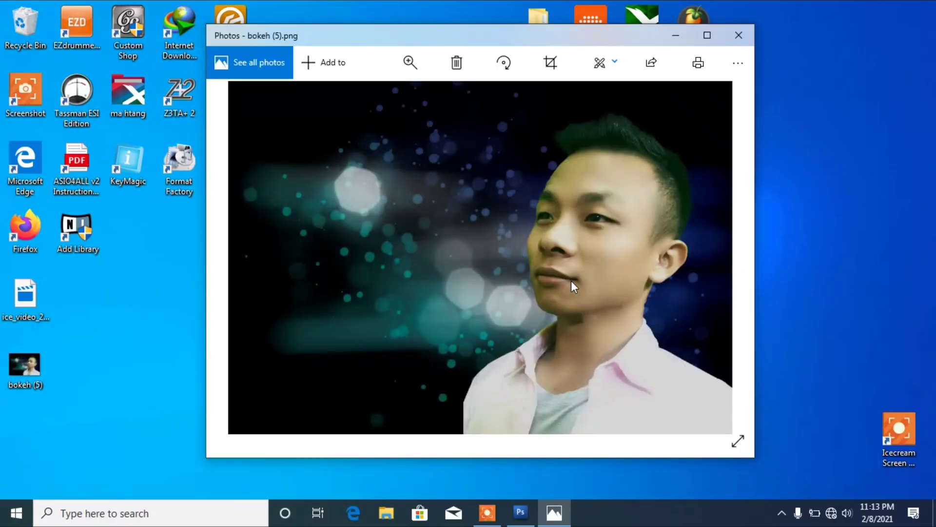
{"action": "scroll", "coordinate": [705, 288], "scroll_direction": "down", "scroll_amount": 1}
{"action": "left_click", "coordinate": [738, 35]}
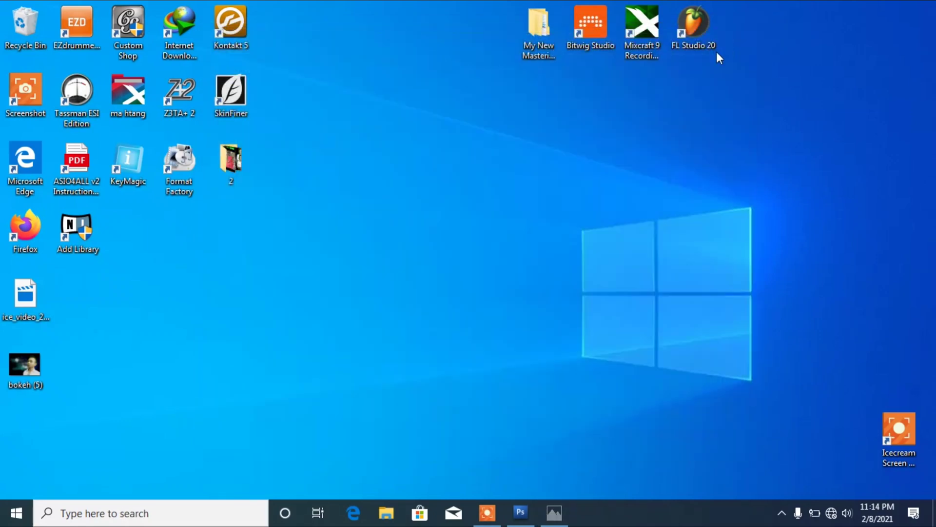
Step: Switch back to Photoshop and exit it, discarding the changes to the bokeh (5).jpg and portrait documents
{"action": "left_click", "coordinate": [521, 512]}
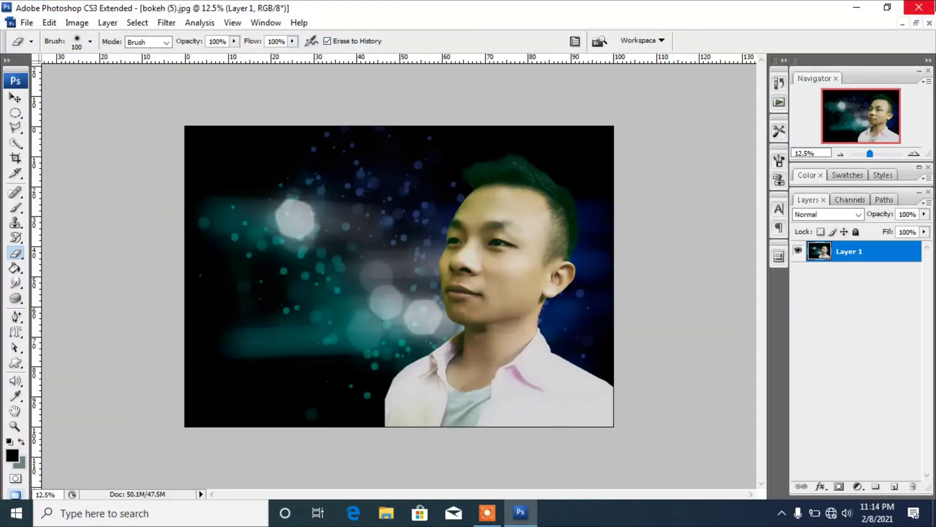
{"action": "left_click", "coordinate": [918, 7]}
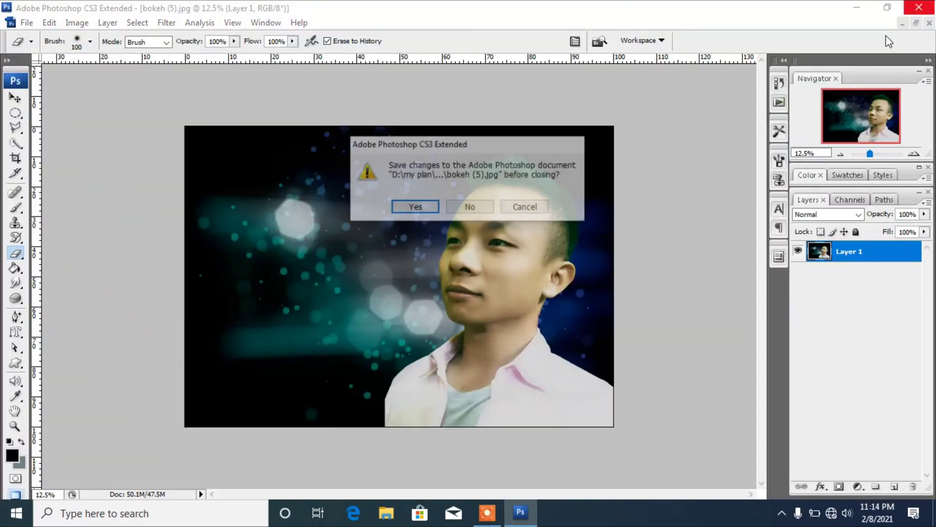
{"action": "left_click", "coordinate": [474, 211]}
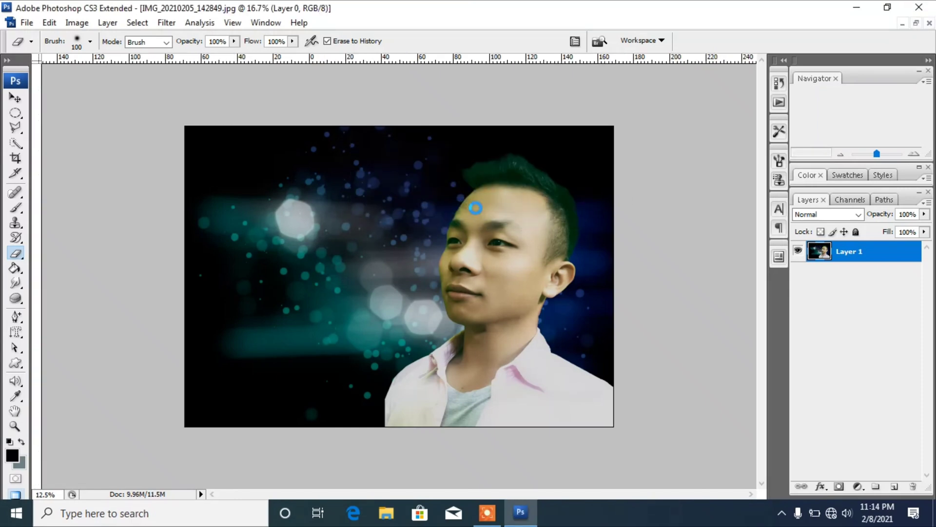
{"action": "left_click", "coordinate": [474, 207]}
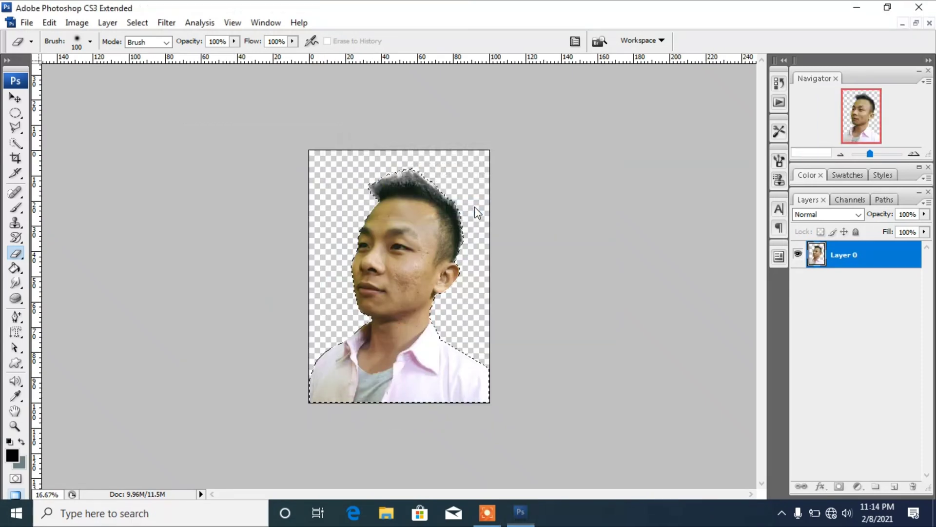